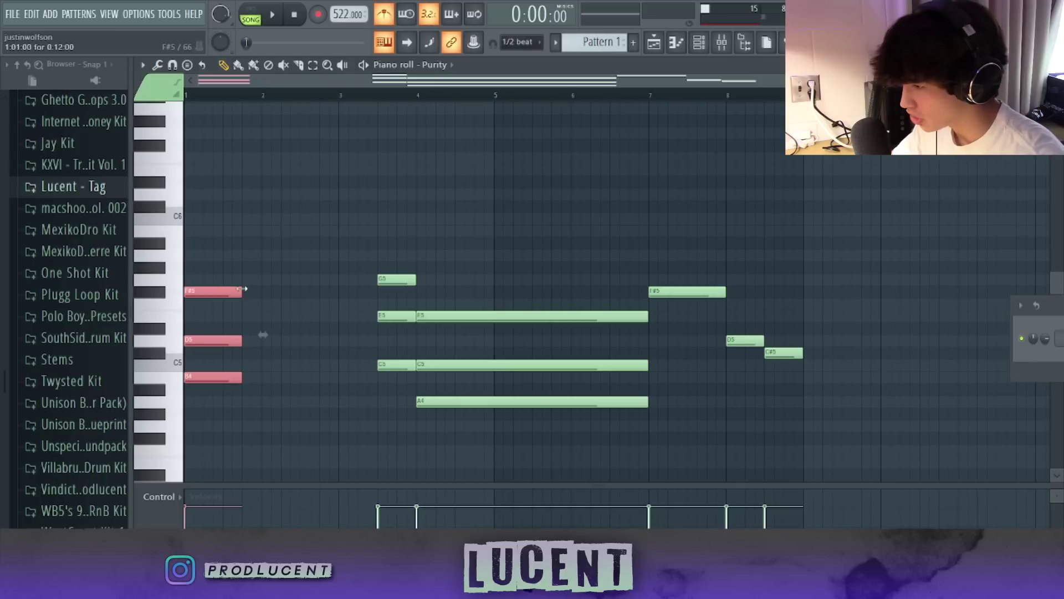
- Extend the opening B4–D5–F#5 chord up to the second chord and delete the single F#5, D5 and C#5 notes after bar 7
click(356, 156)
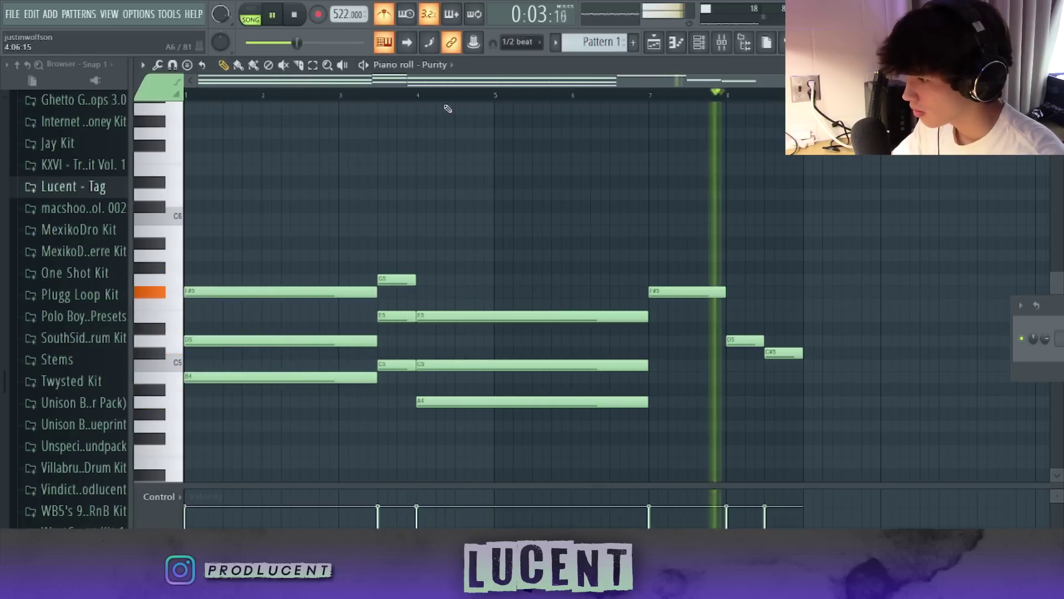
right_click(687, 291)
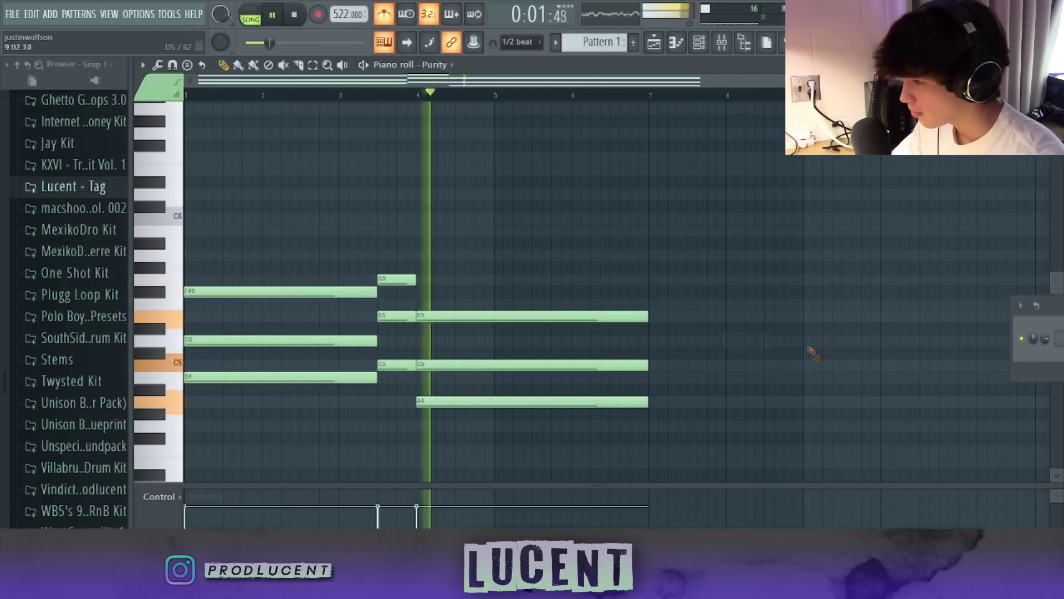
- Shorten the held C5 and E5 notes to end at bar 6, and add new C5 and G5 notes starting there
scroll(720, 316, down, 3)
scroll(721, 316, up, 6)
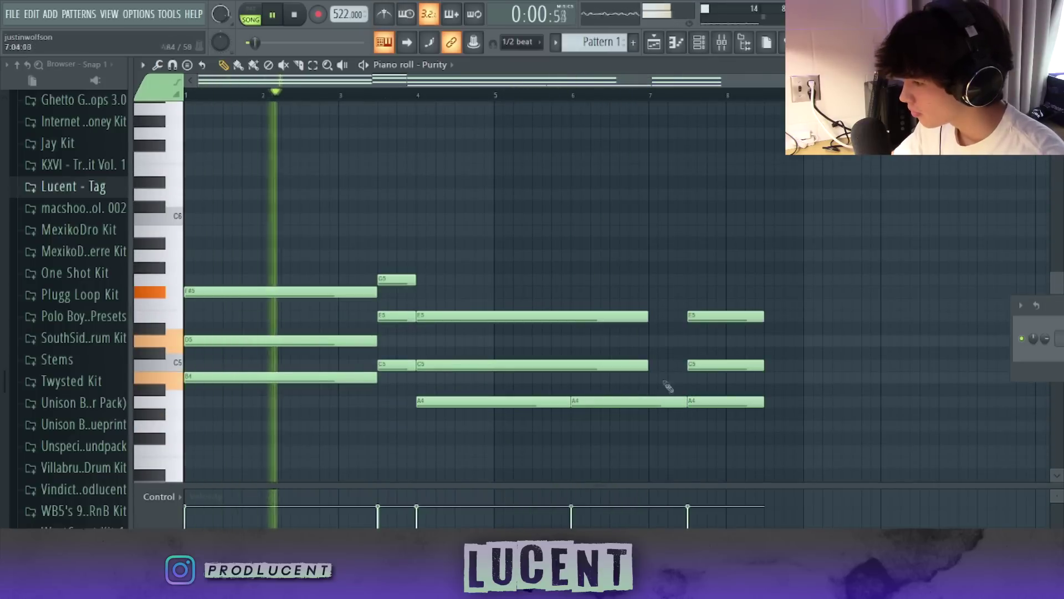
drag(647, 365, 571, 365)
click(577, 364)
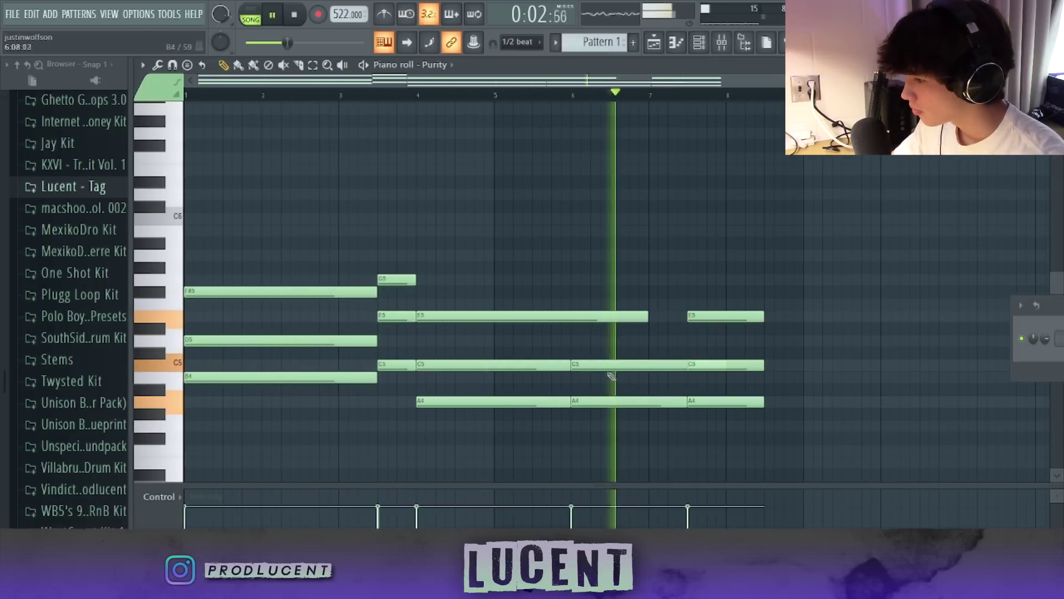
drag(647, 317, 571, 326)
click(579, 279)
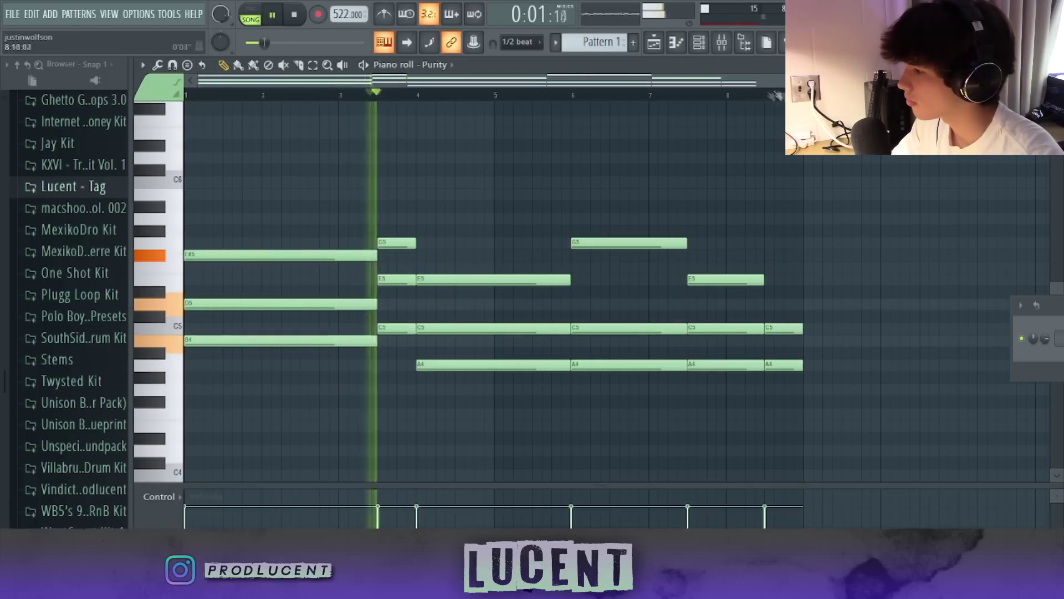
- Duplicate the whole eight-bar chord progression into the following eight bars
key(ctrl+a)
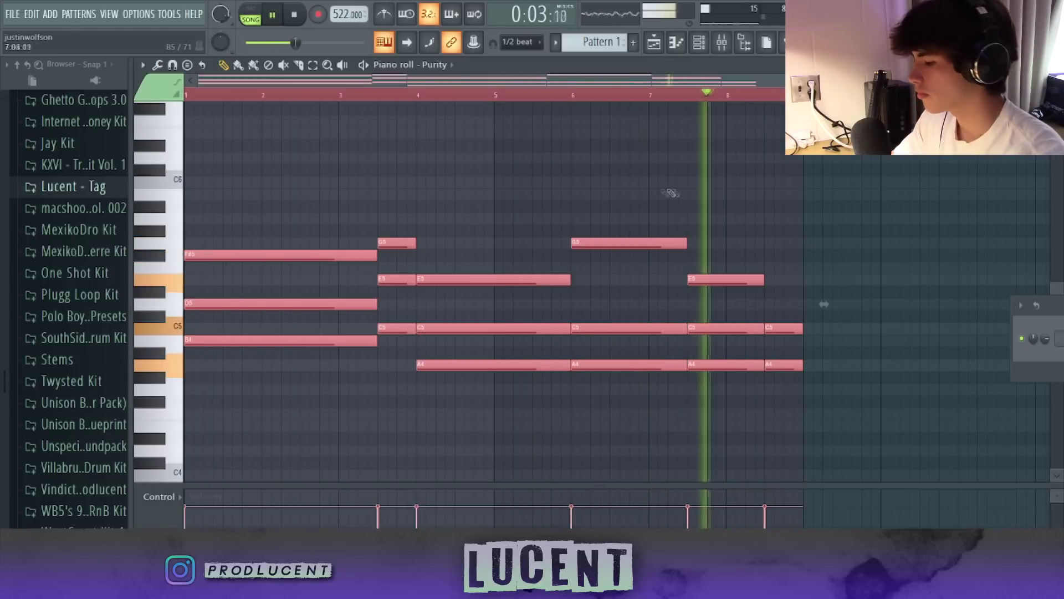
key(ctrl+b)
key(ctrl+d)
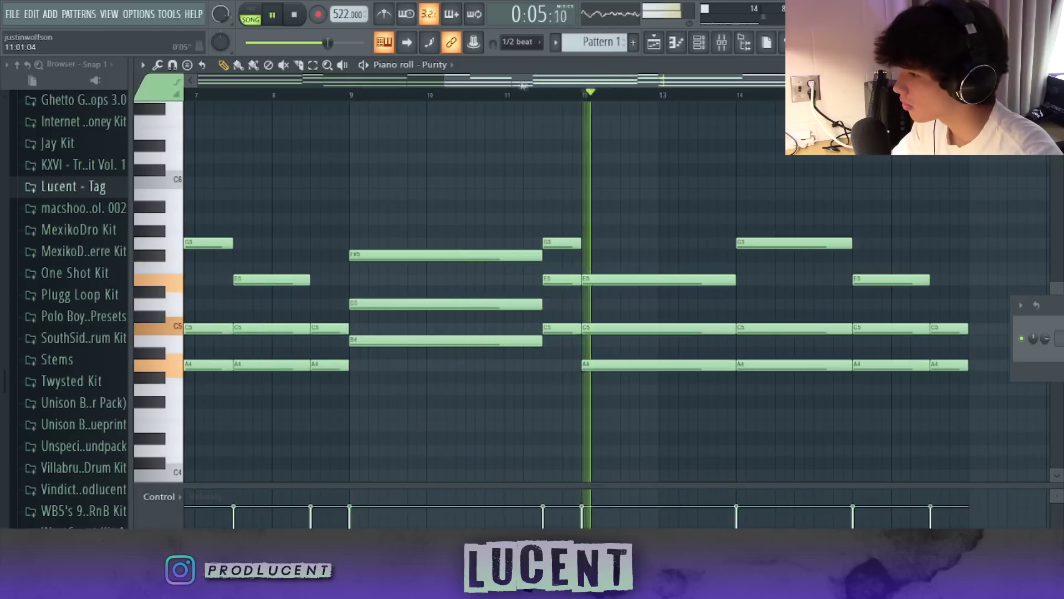
- Add a short B5 above the second chord and a G5 running from bar 4 to bar 6
scroll(439, 107, up, 2)
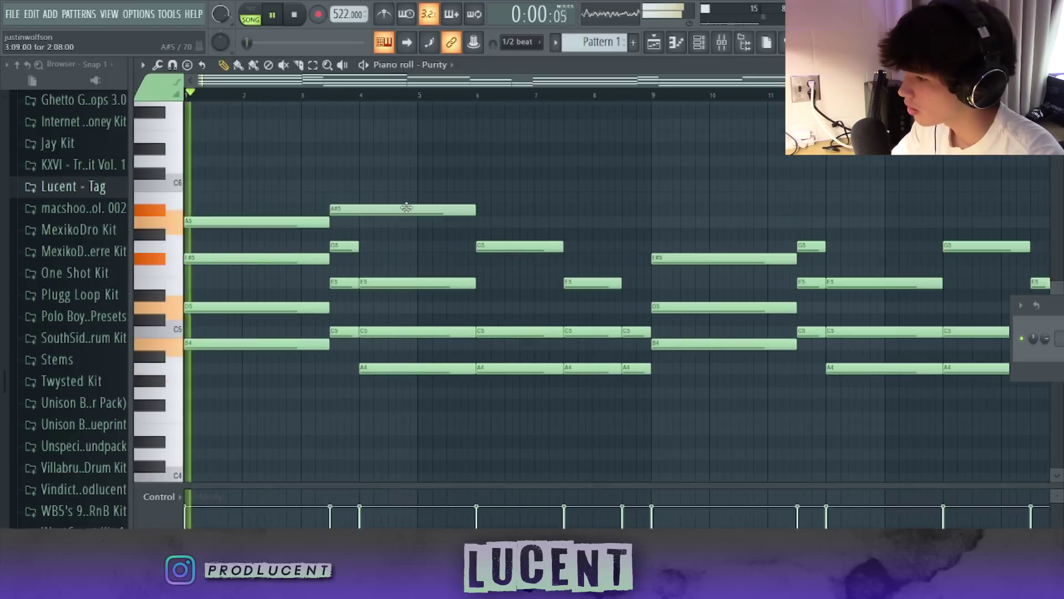
click(407, 195)
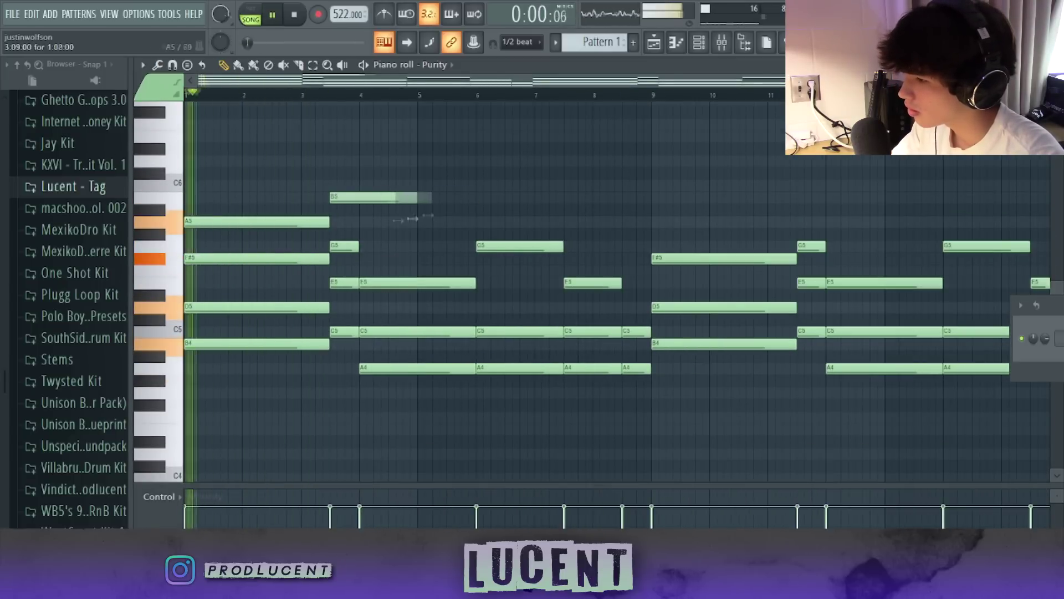
drag(412, 218, 355, 218)
click(373, 246)
key(space)
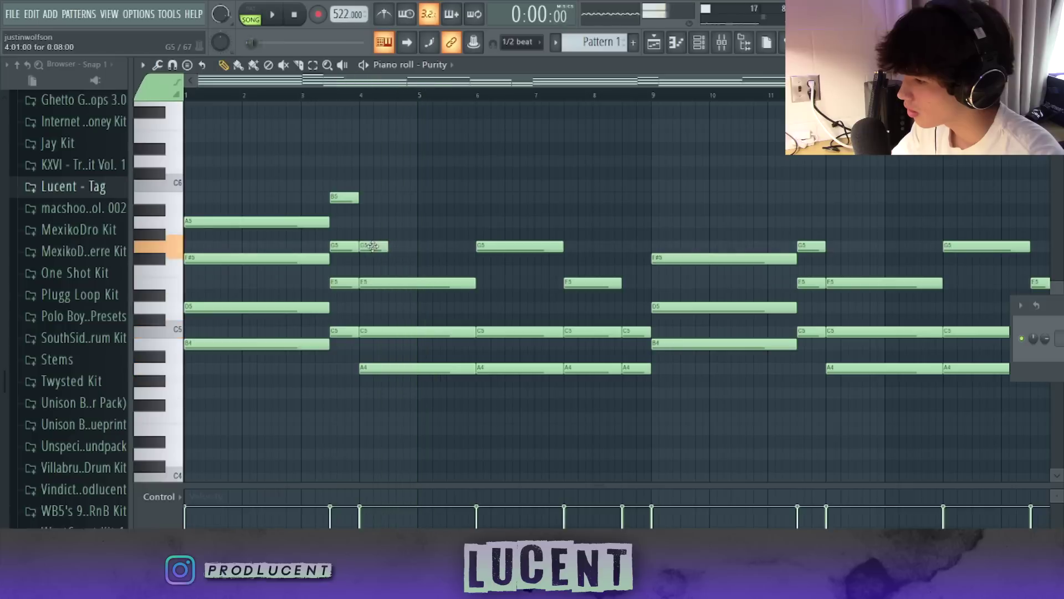
drag(387, 246, 475, 246)
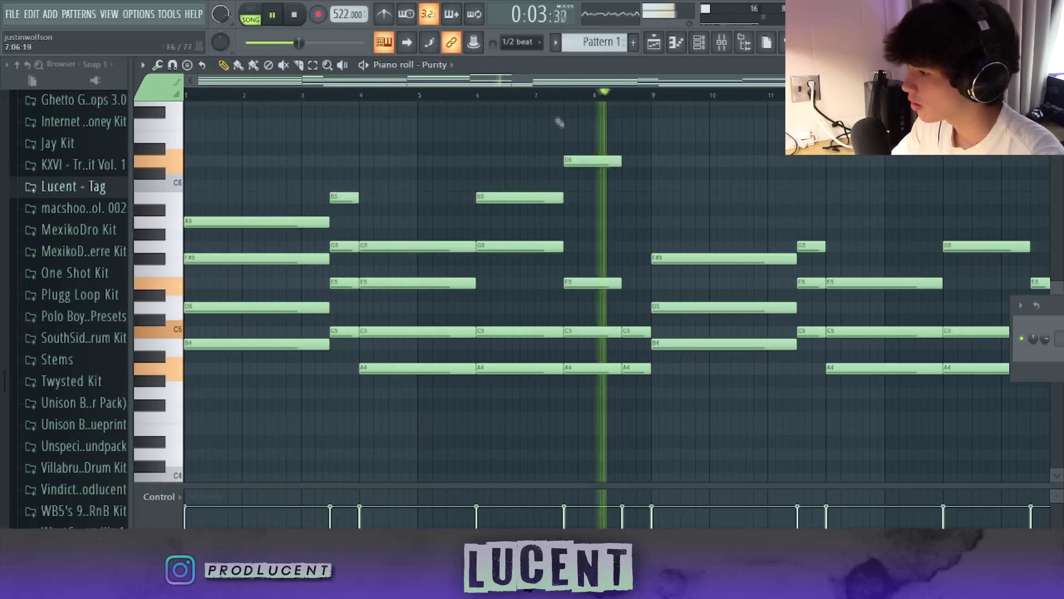
- Continue the top melody with a C6 just before bar 9, an A5 over the bar 9 chord and a short B5 after it
click(638, 185)
key(space)
click(654, 222)
scroll(516, 222, down, 2)
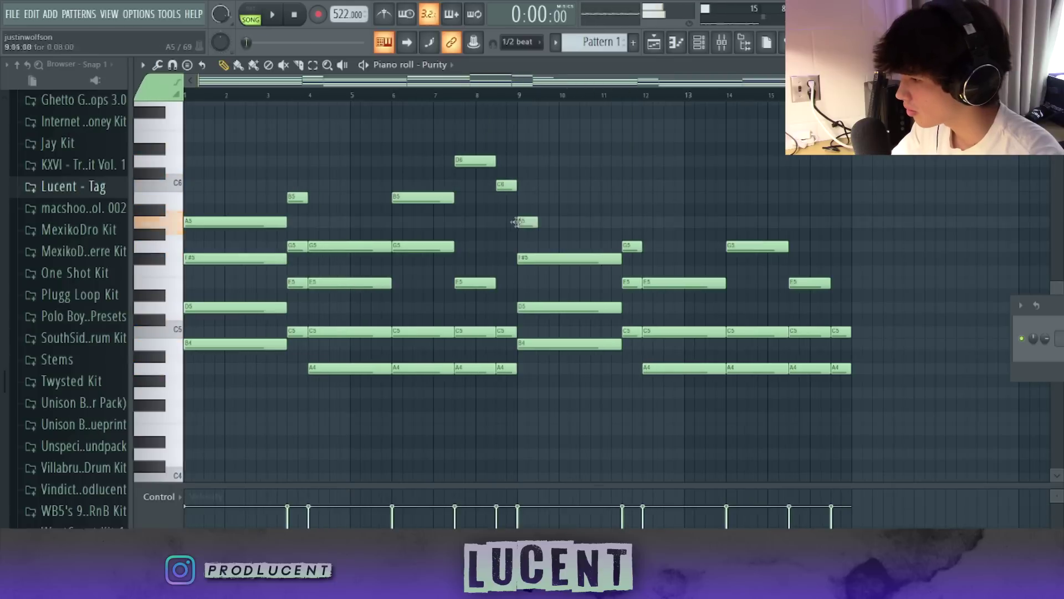
drag(614, 228, 620, 234)
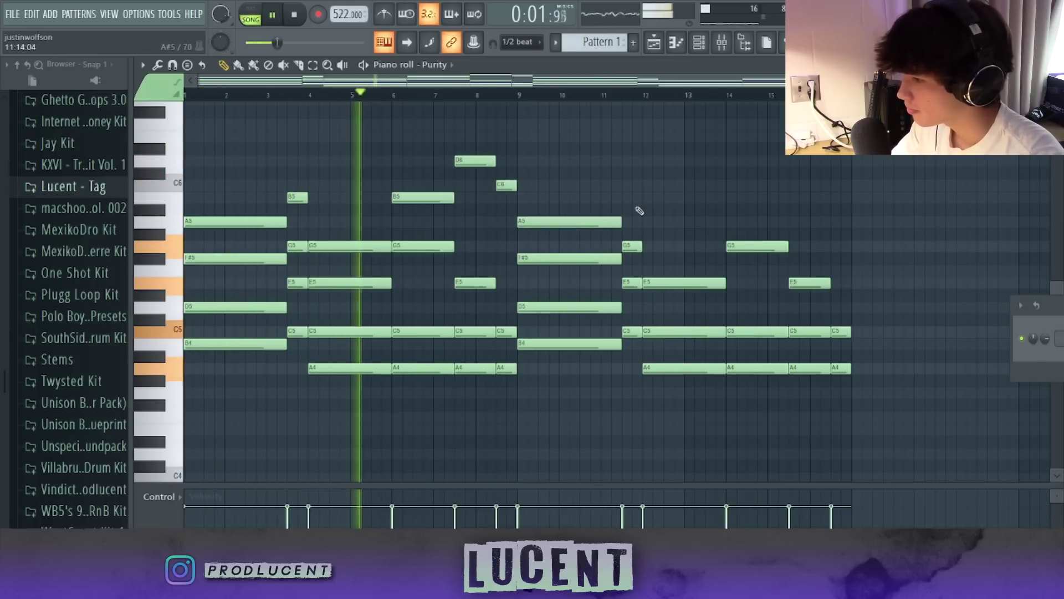
click(623, 197)
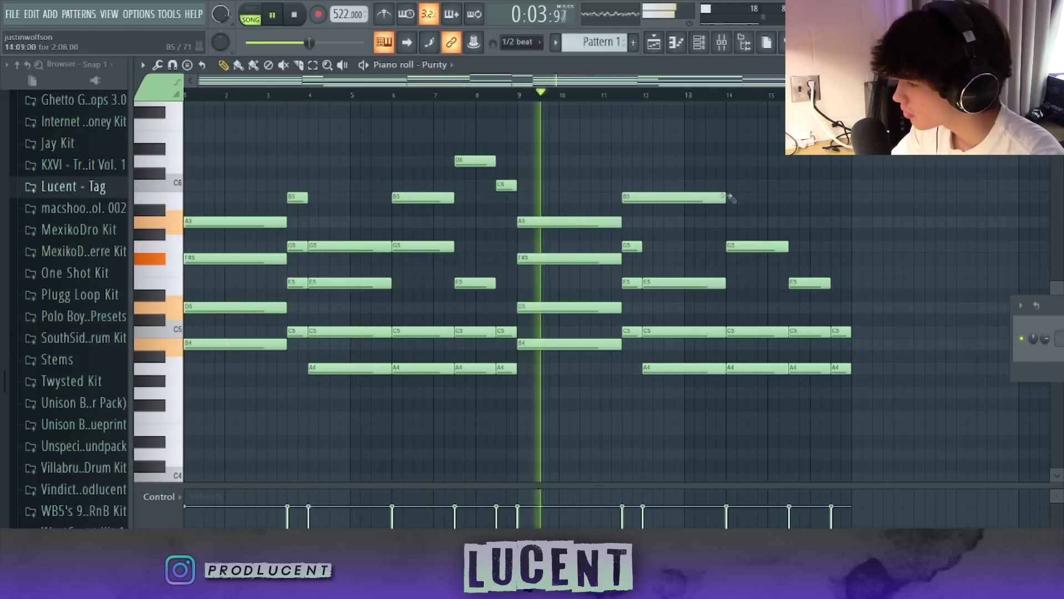
drag(724, 198, 667, 208)
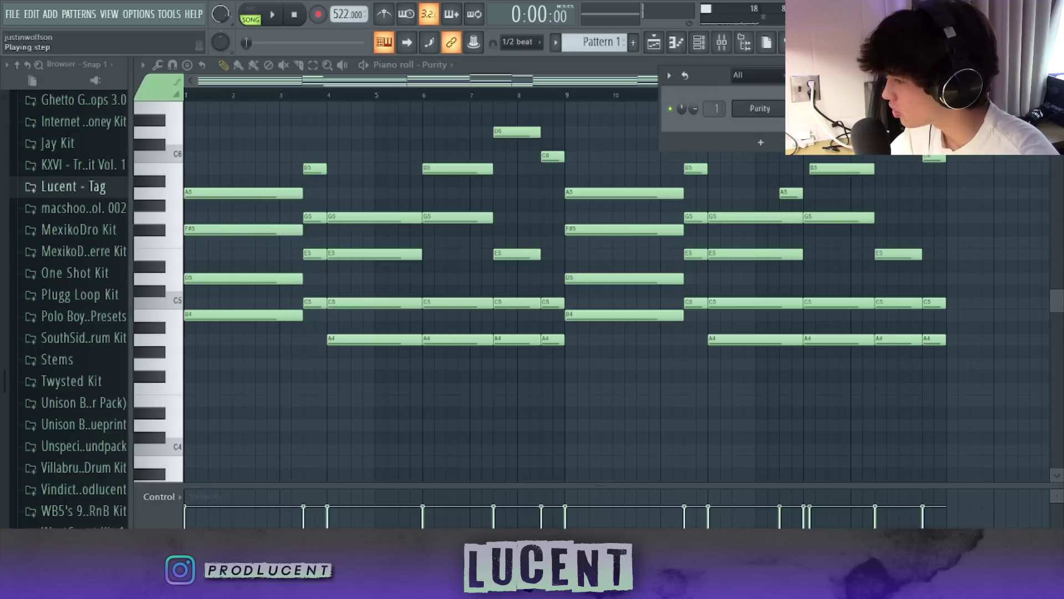
- Clone the Purity channel and strum the chord notes of the SRX Electric Piano layer
right_click(789, 166)
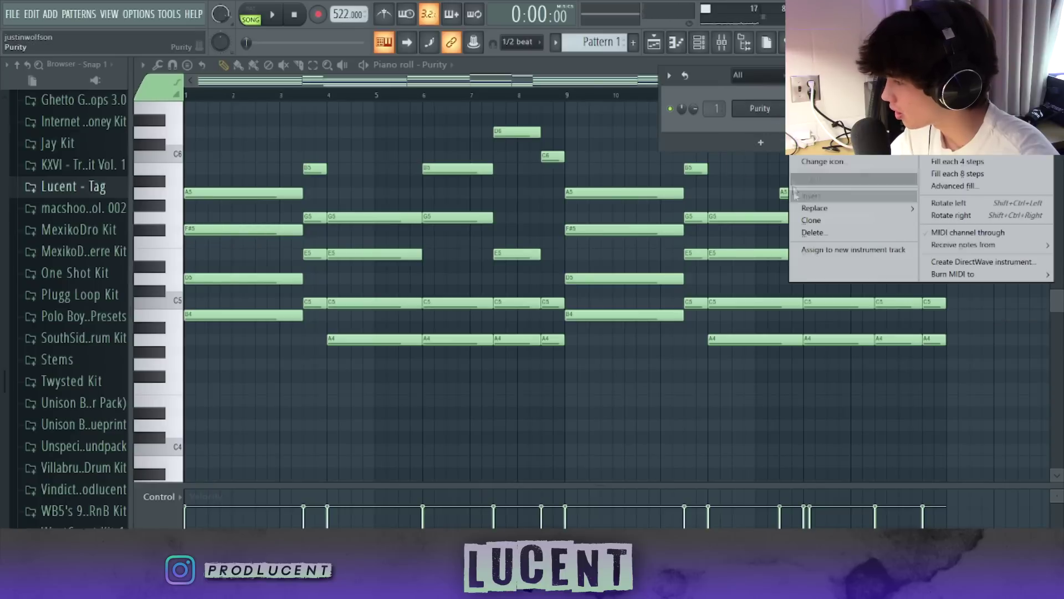
click(818, 220)
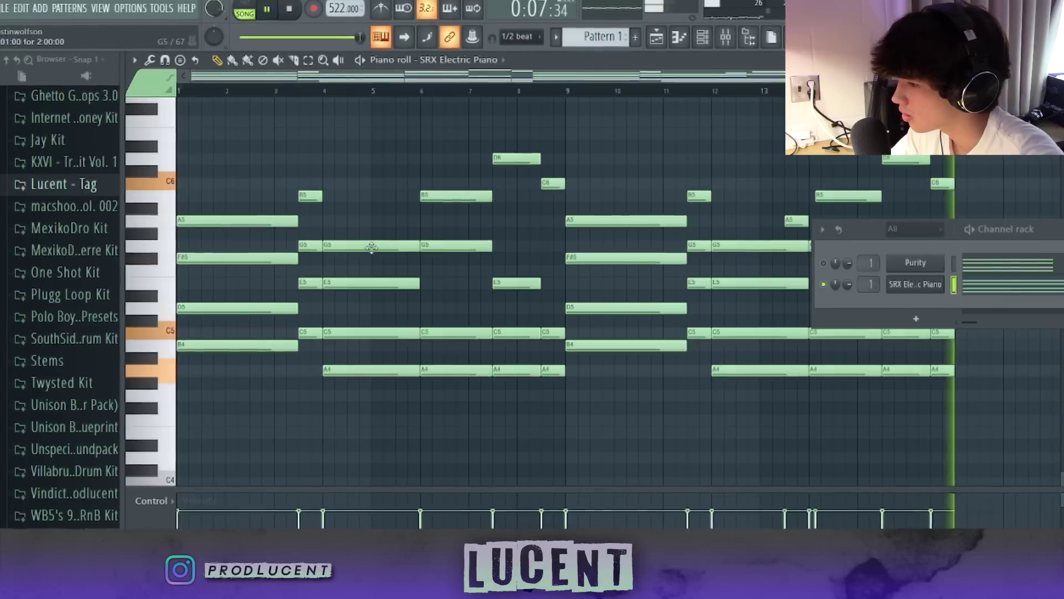
key(alt+s)
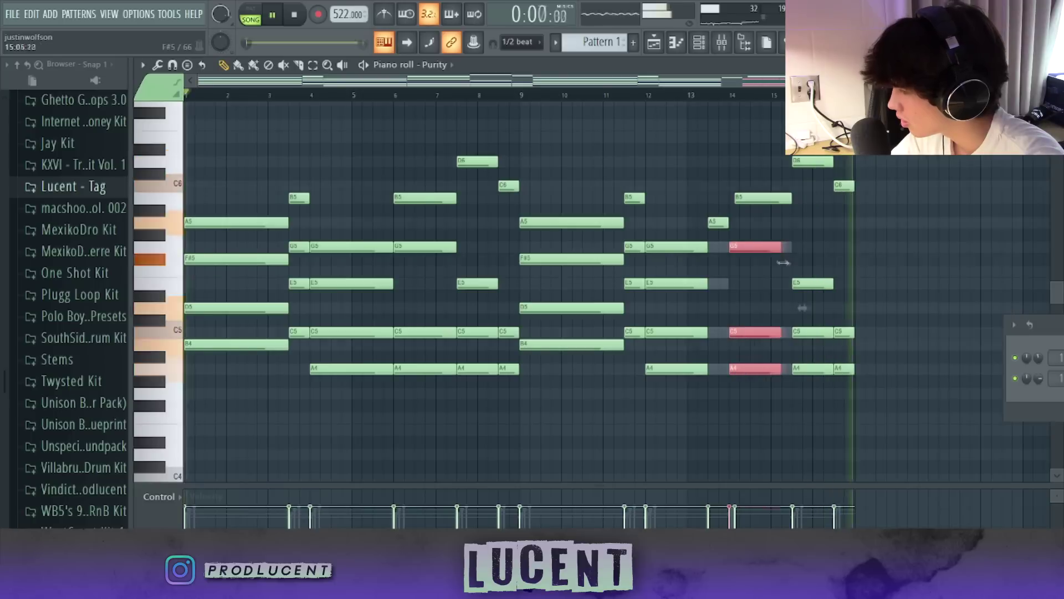
- Shorten every Purity chord note by about a quarter of a bar and bring up the channel rack
key(ctrl+a)
scroll(521, 288, up, 2)
drag(288, 285, 275, 285)
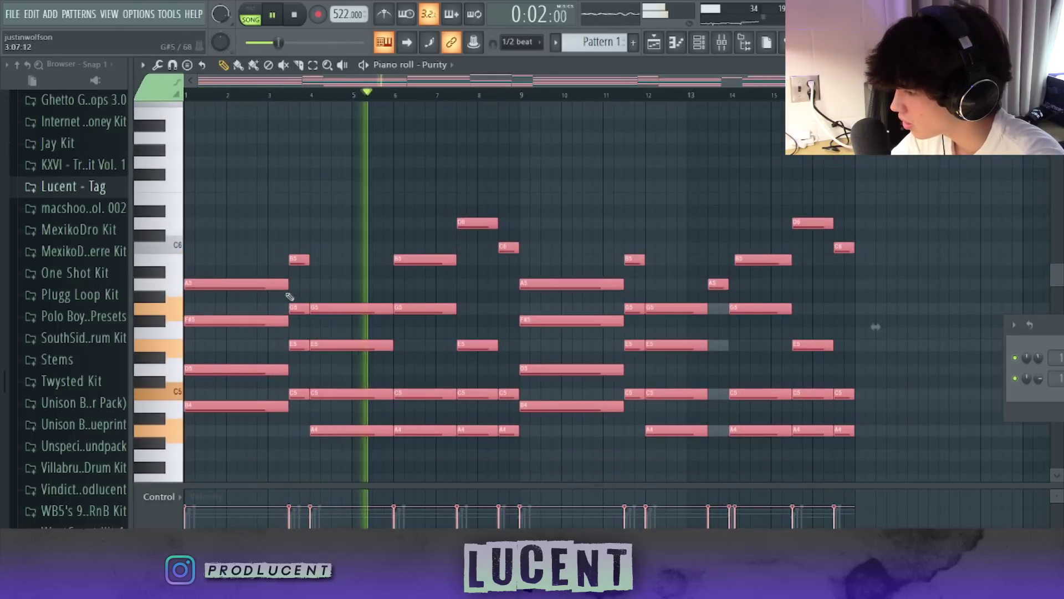
click(464, 138)
key(F6)
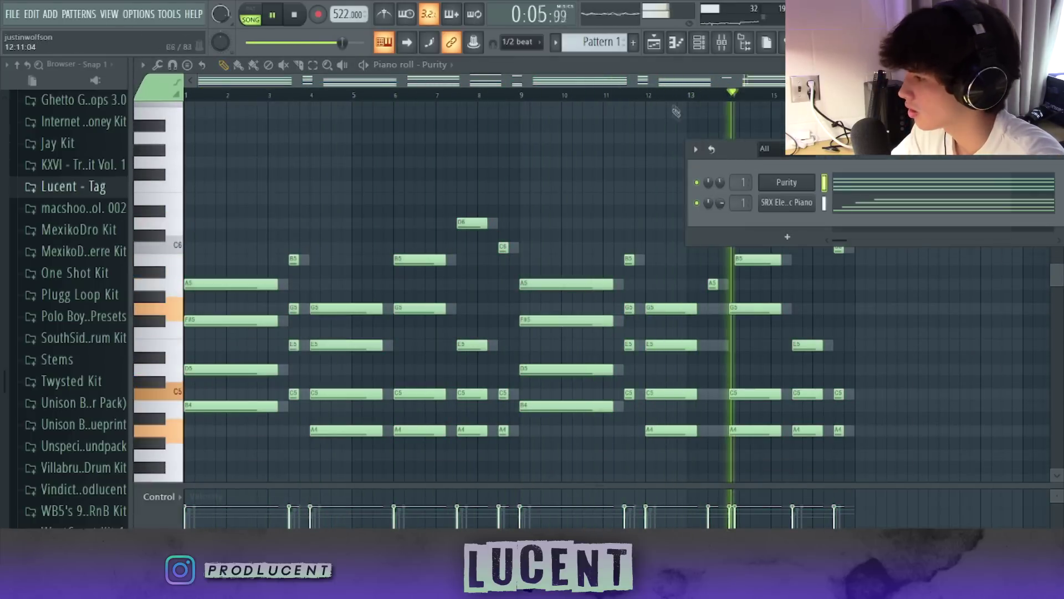
- Randomize the Purity note velocities with the piano roll randomizer, using bipolar levels
key(space)
key(alt+r)
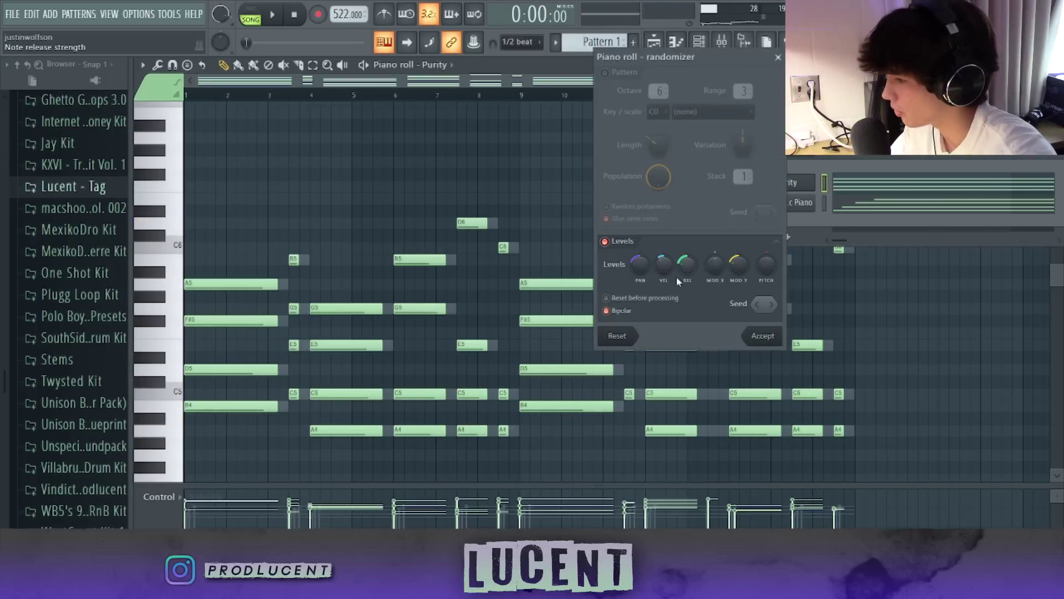
key(space)
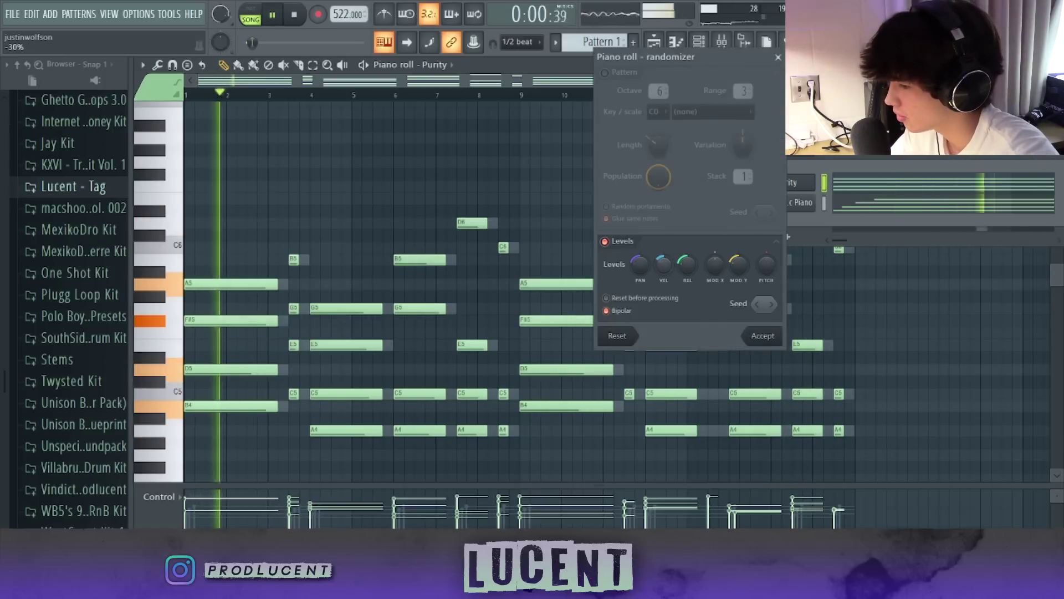
click(760, 335)
- Adjust the velocity level offset of all Purity notes together in their note properties
key(ctrl+a)
double_click(555, 283)
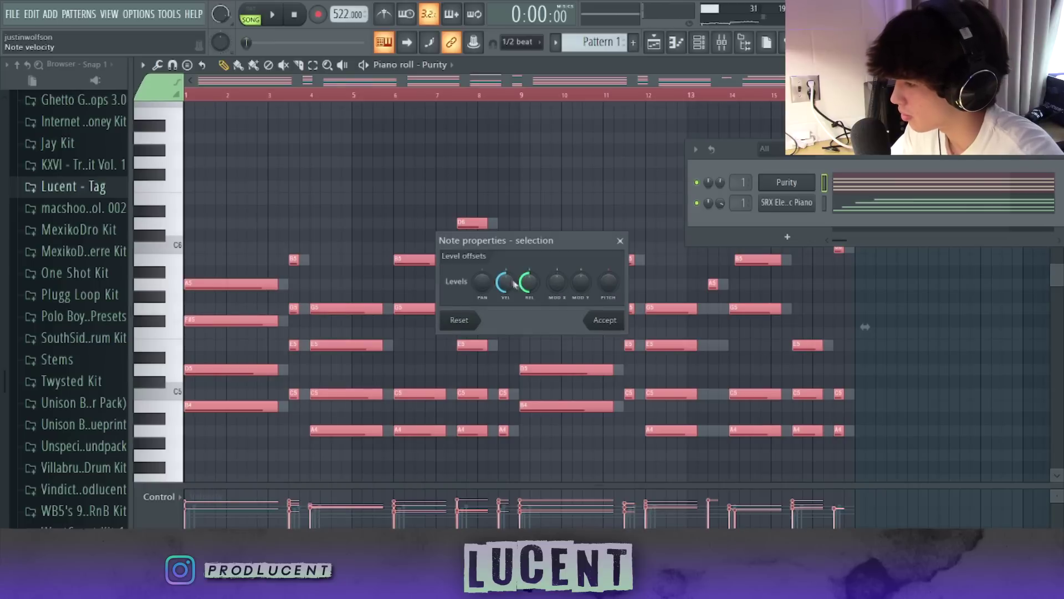
click(609, 321)
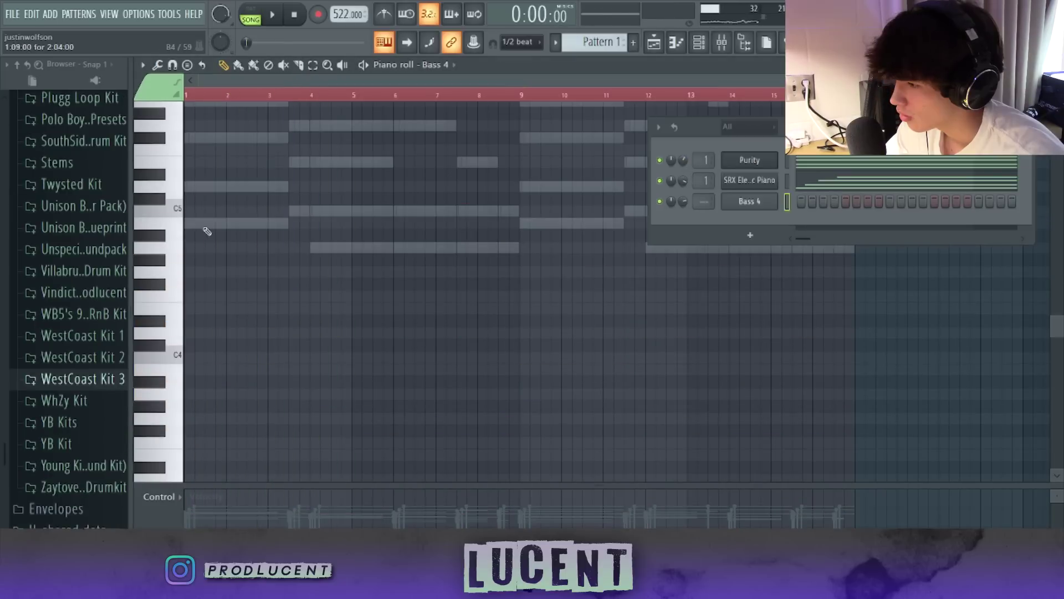
- Write the Bass 4 line with B4 at bar 1, A4 at bar 4, two short B4 notes from bar 9 and A4 at bar 12
click(207, 226)
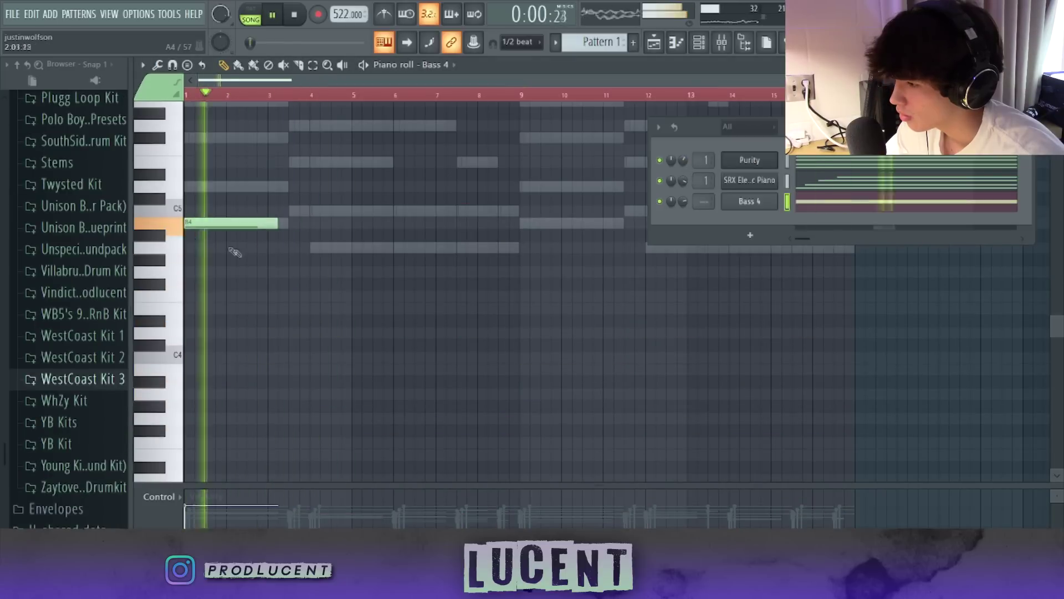
scroll(279, 293, up, 2)
click(310, 319)
scroll(499, 316, up, 2)
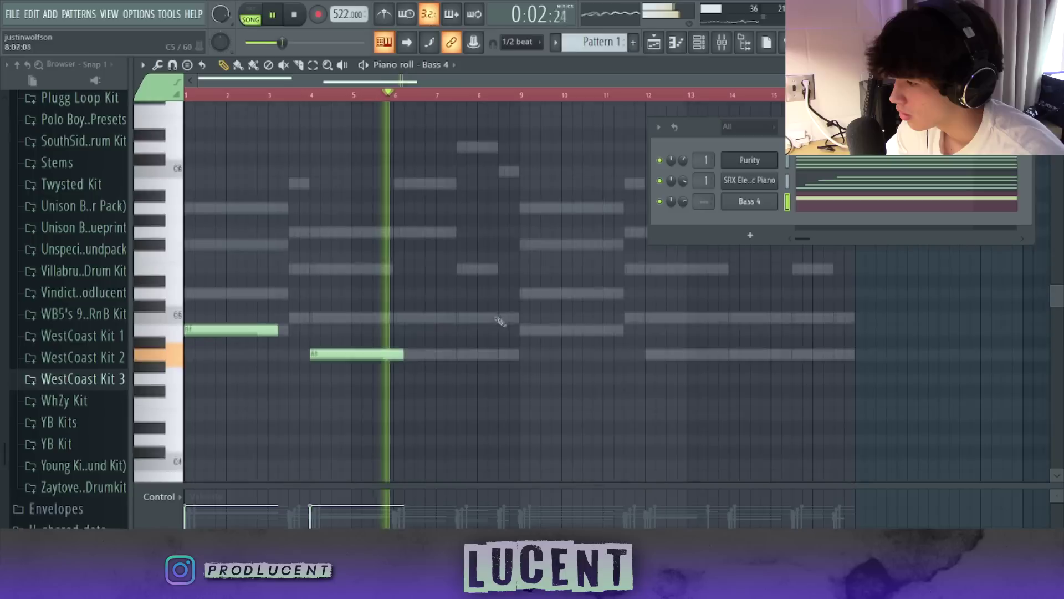
click(522, 333)
drag(612, 333, 567, 333)
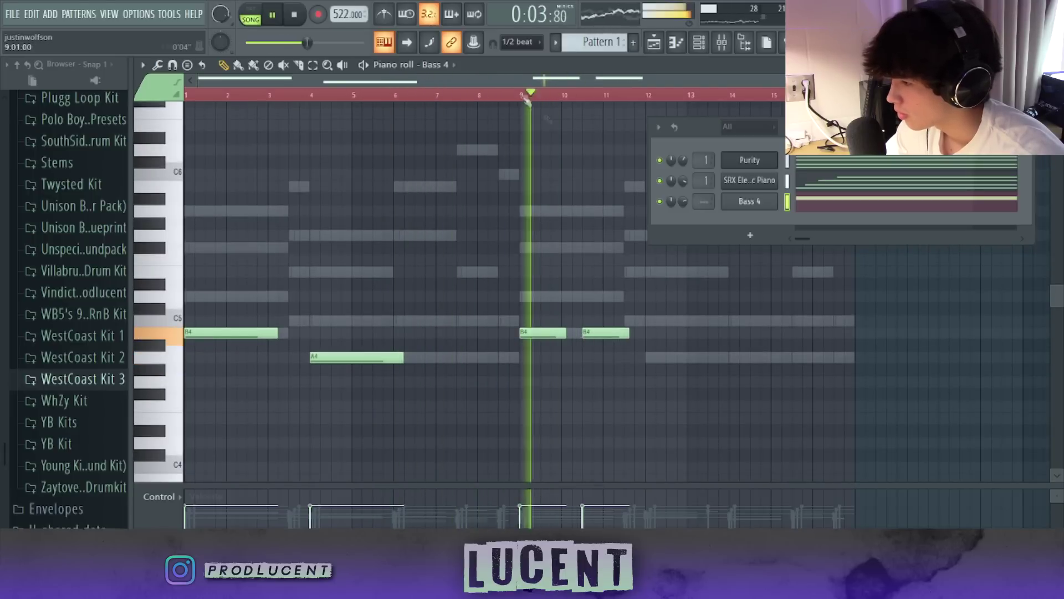
click(652, 357)
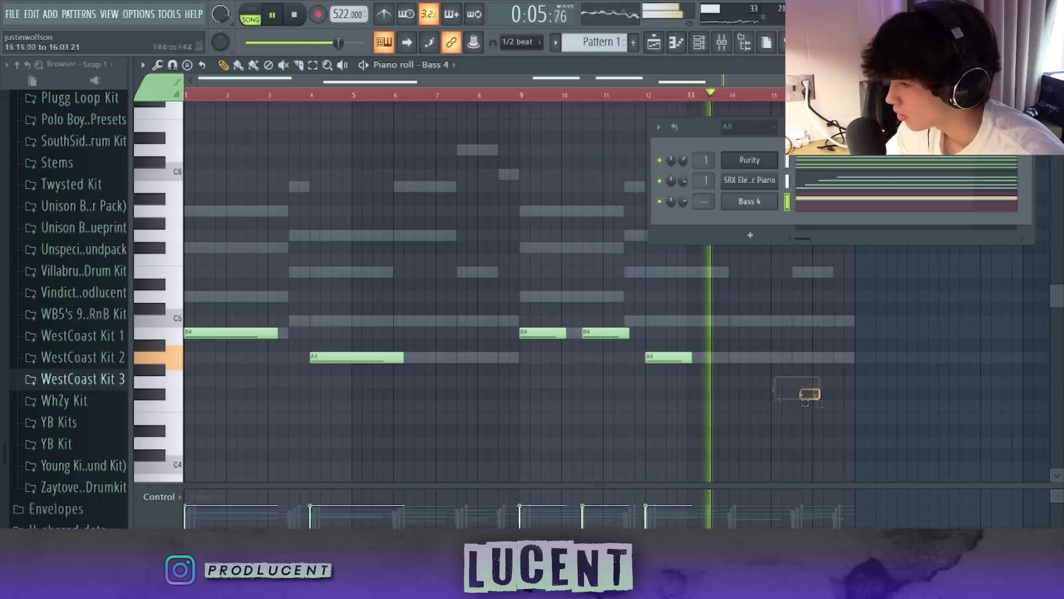
- Transpose all Bass 4 notes up six semitones to F5 and D#5, and try an extra A4 at bar 14
key(ctrl+a)
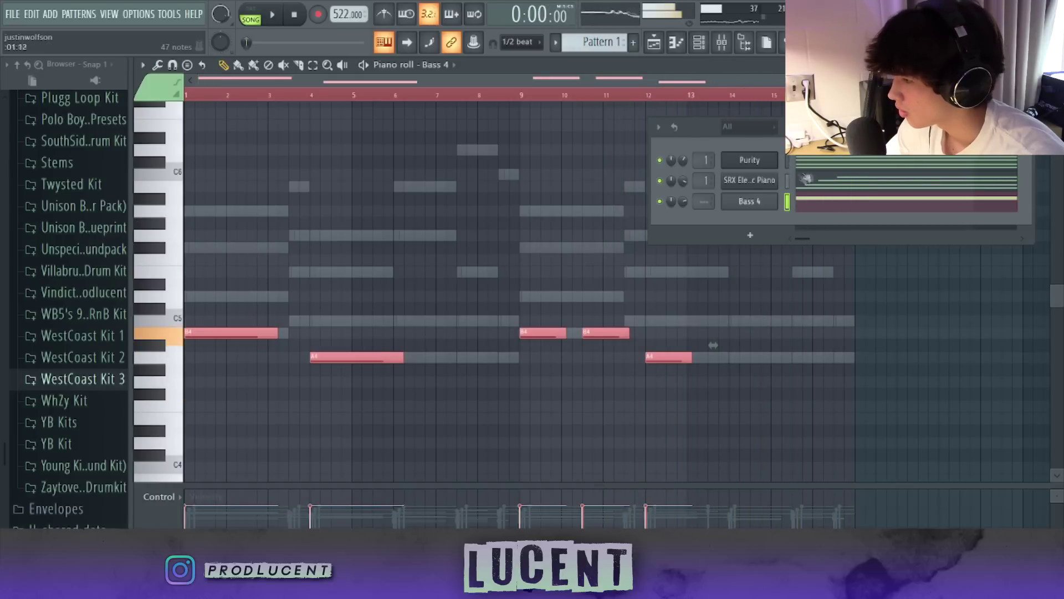
drag(671, 355, 671, 282)
key(space)
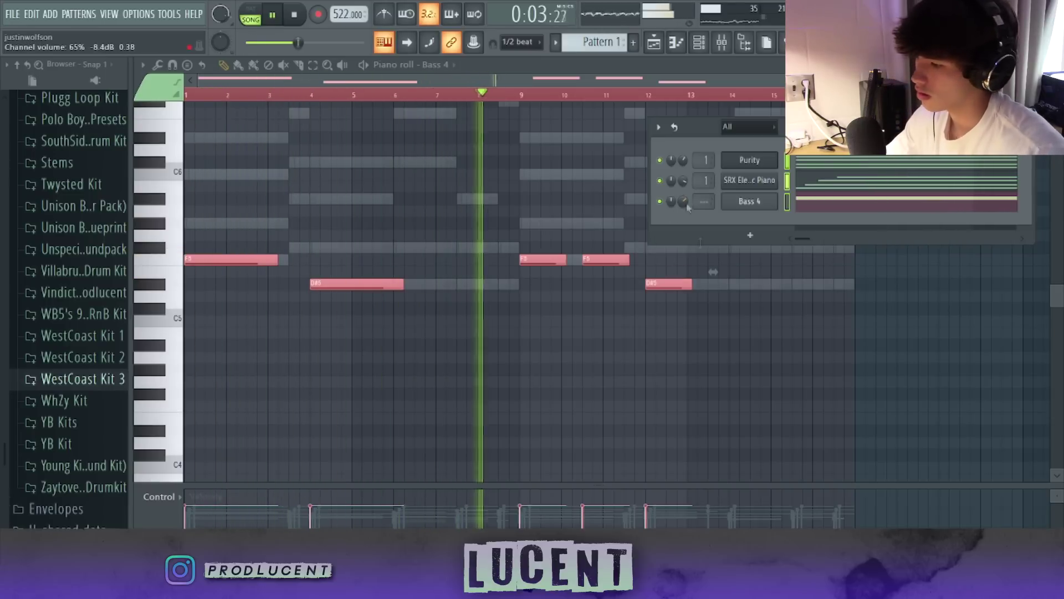
click(737, 357)
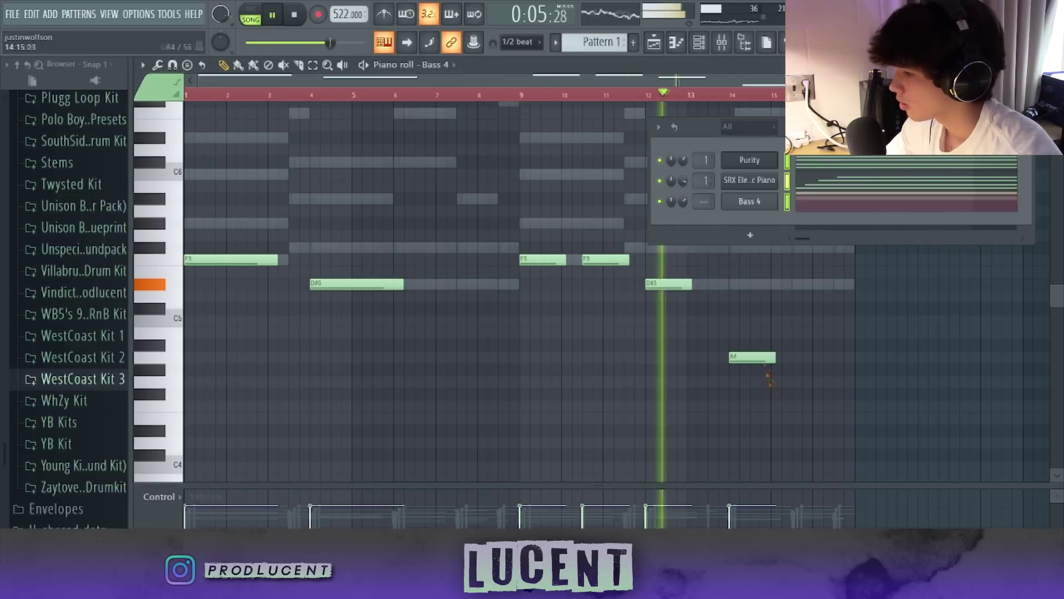
right_click(770, 359)
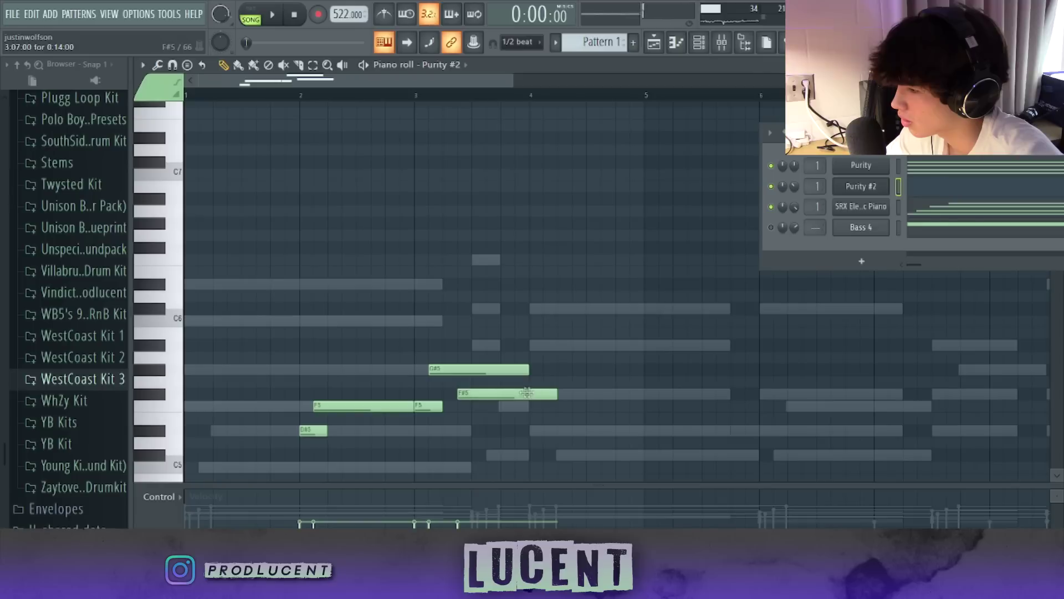
- Finish the Purity #2 melody phrase with a shortened F#5 followed by an F5, and duplicate the phrase into the following eight bars
drag(552, 394, 500, 394)
click(506, 407)
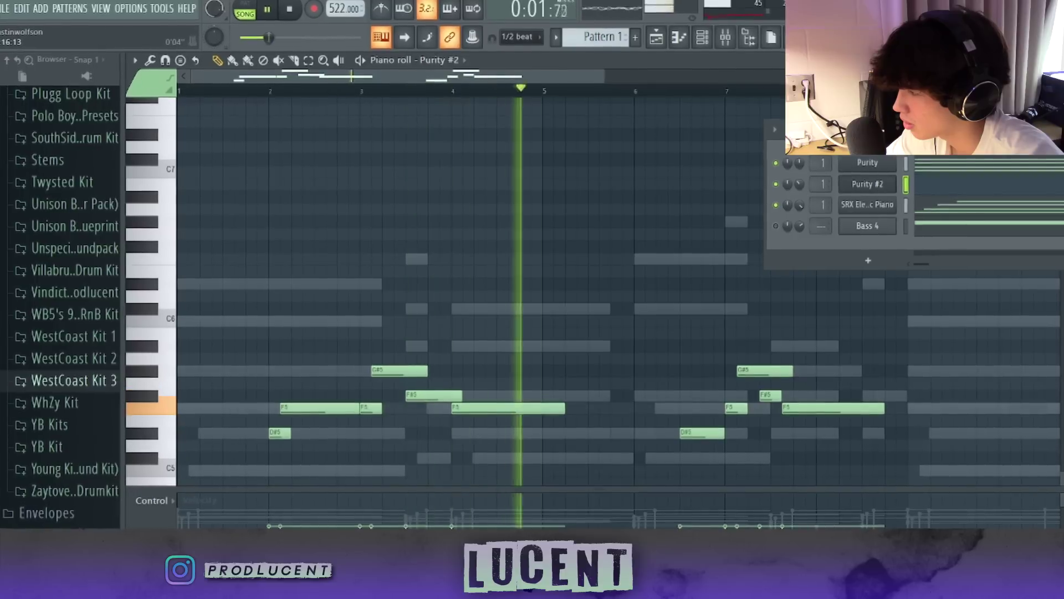
key(ctrl+a)
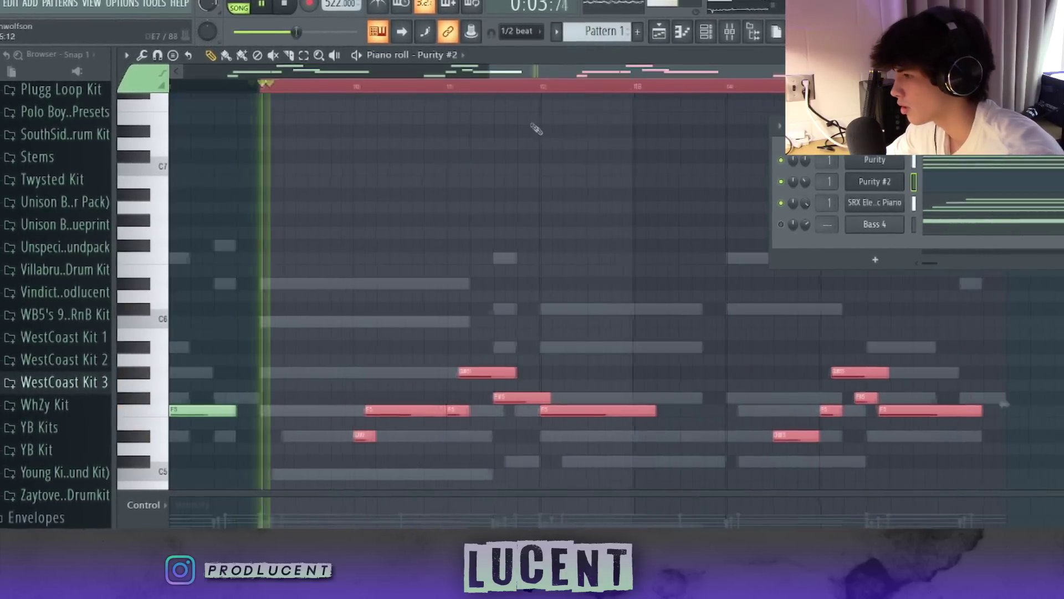
key(ctrl+d)
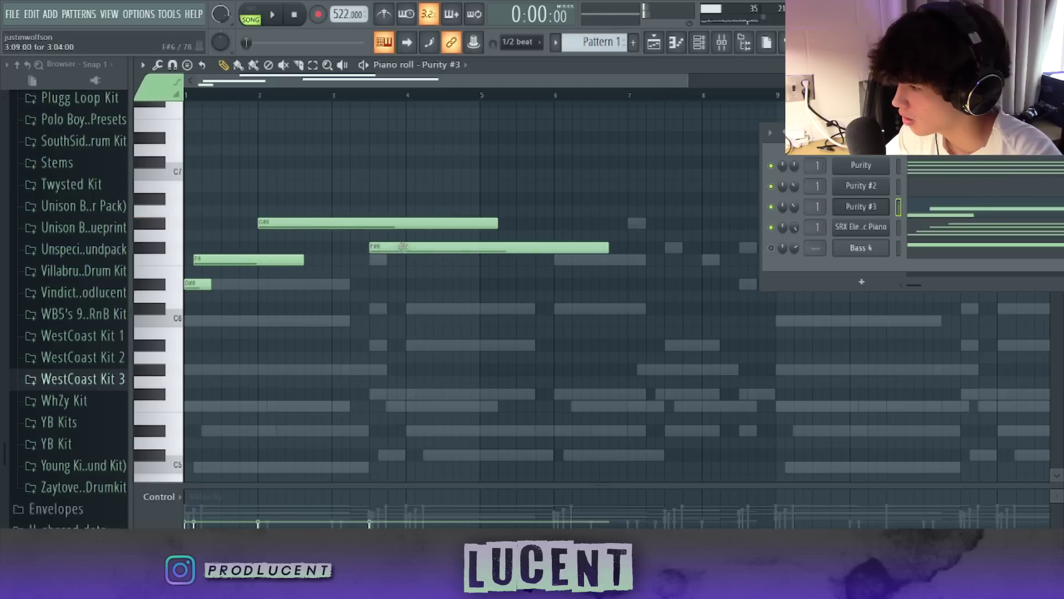
- Add a long F6 note at bar 4 to the Purity #3 line and stop playback
click(409, 259)
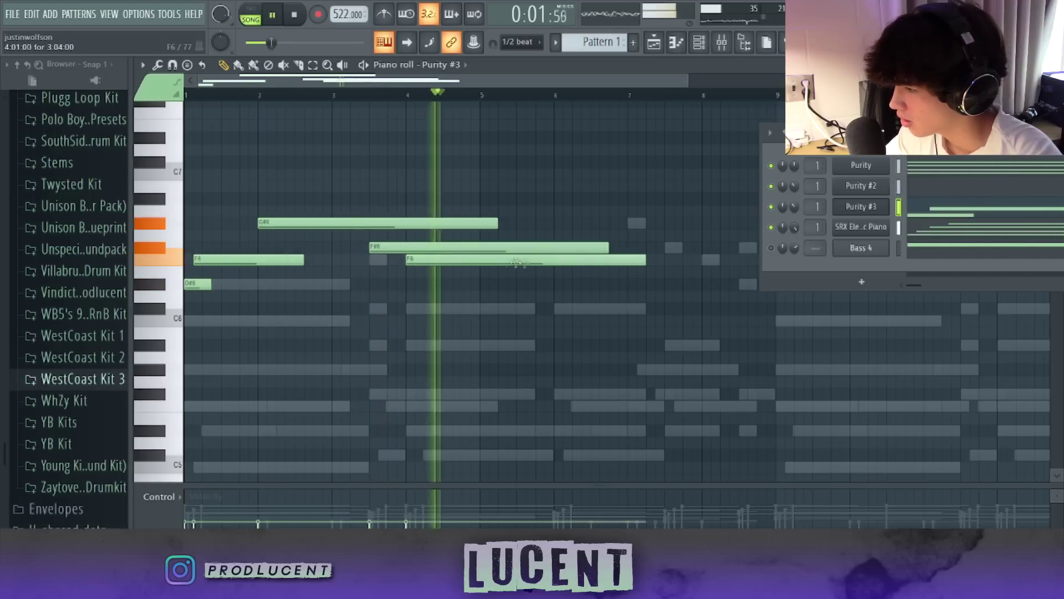
key(space)
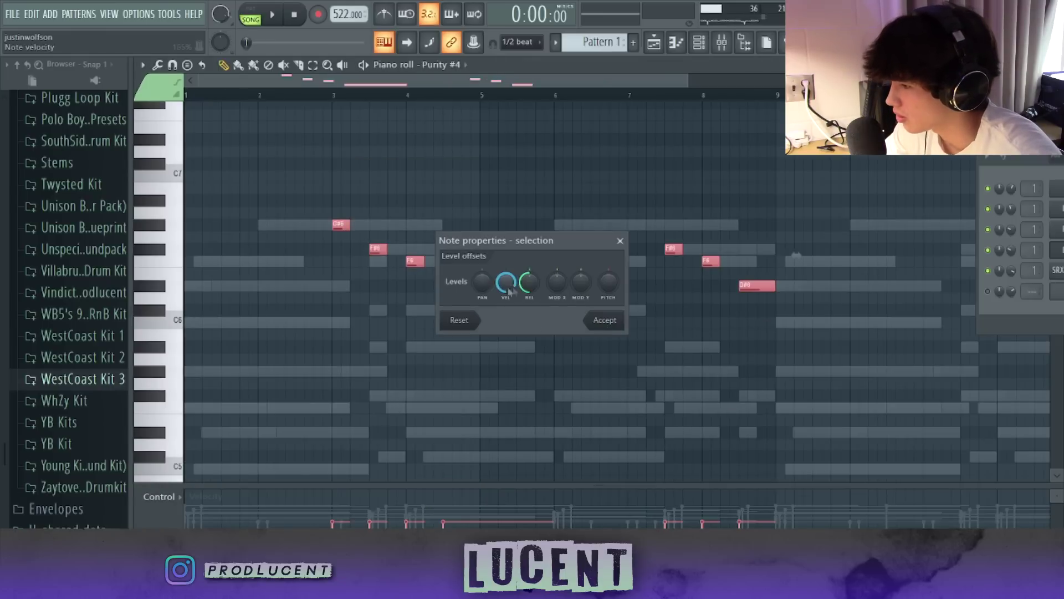
- Apply the velocity level offset to the selected Purity #4 notes and audition the phrase from bar 3
click(605, 320)
key(space)
key(F6)
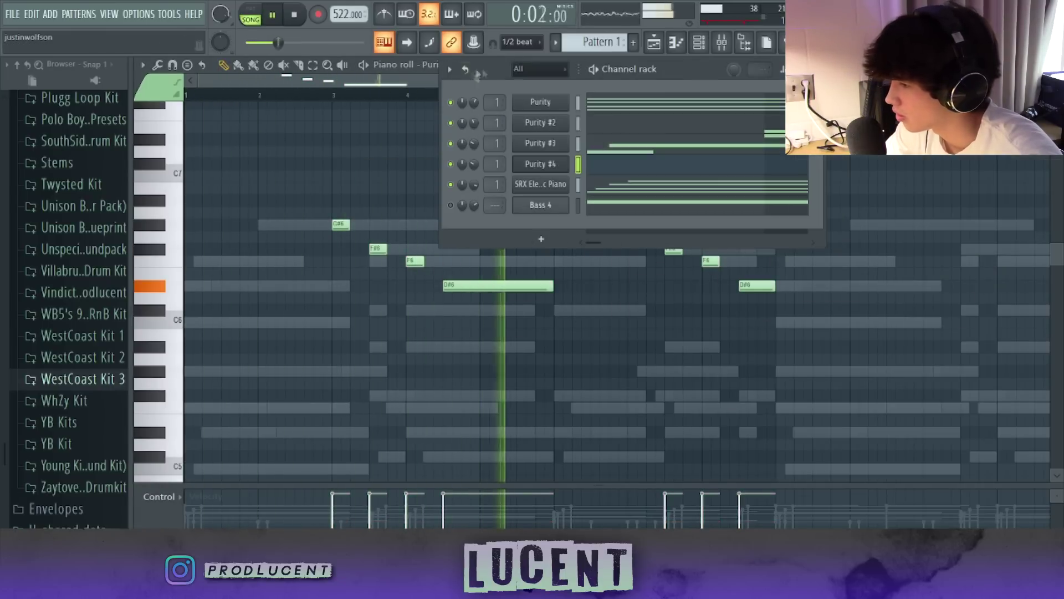
key(space)
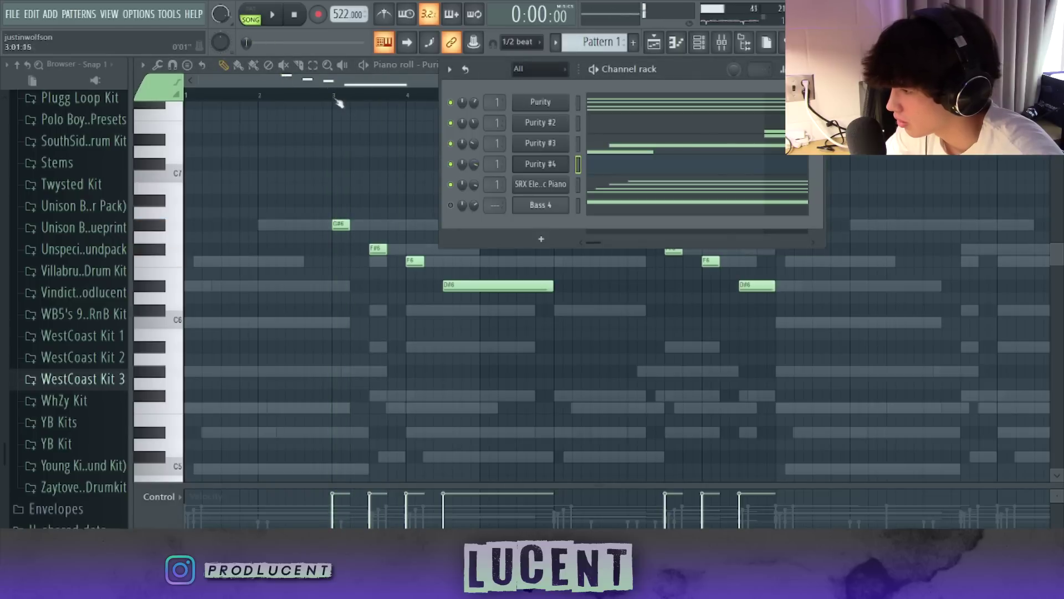
click(339, 95)
key(space)
click(337, 95)
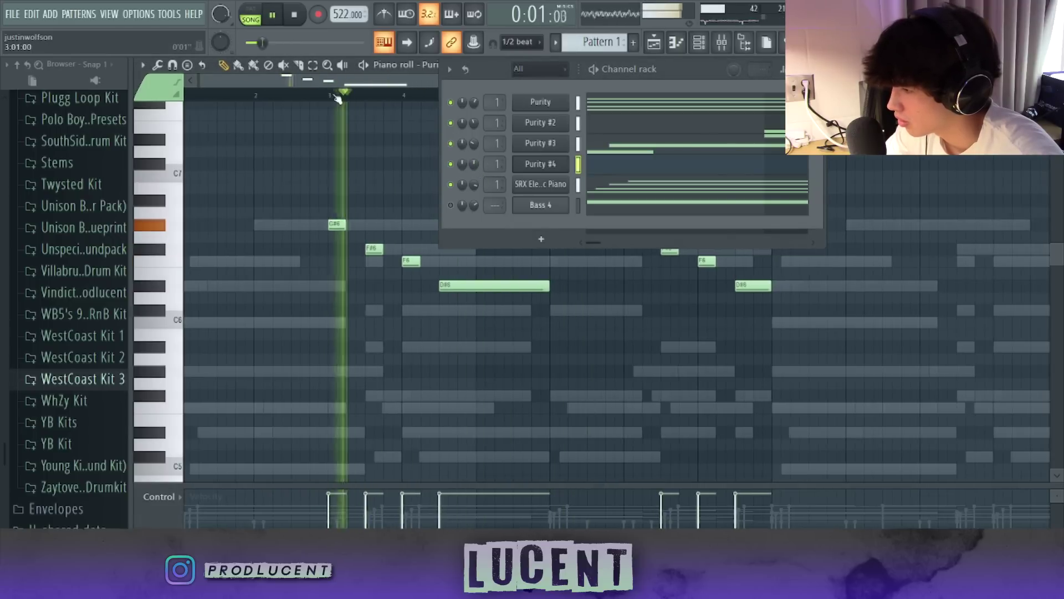
- Duplicate the Purity #4 phrase into the section starting at bar 9 and listen to the copy from bar 11
drag(507, 75, 818, 139)
key(space)
key(ctrl+v)
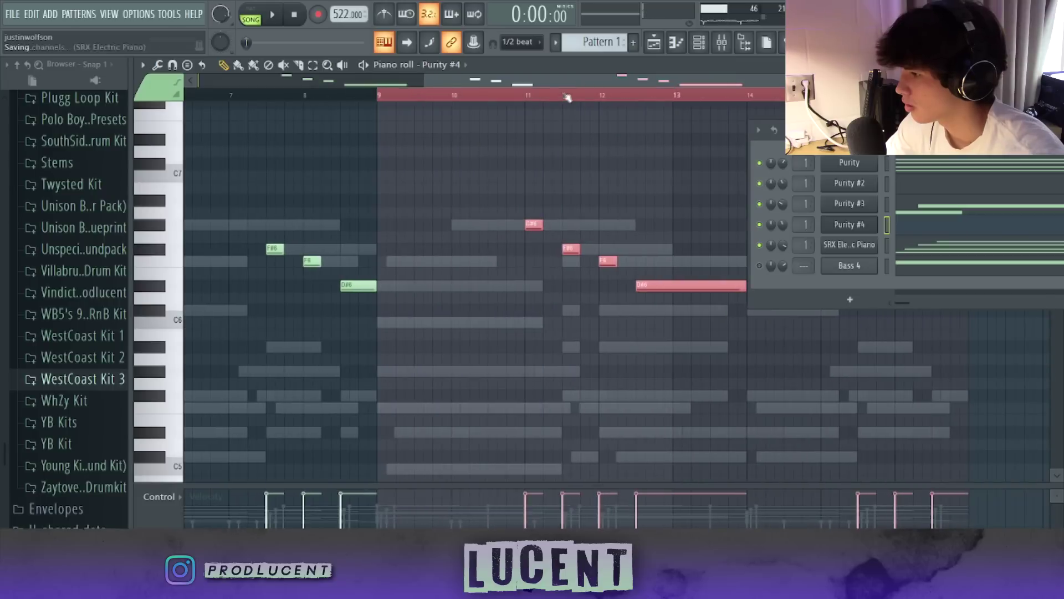
click(571, 97)
key(space)
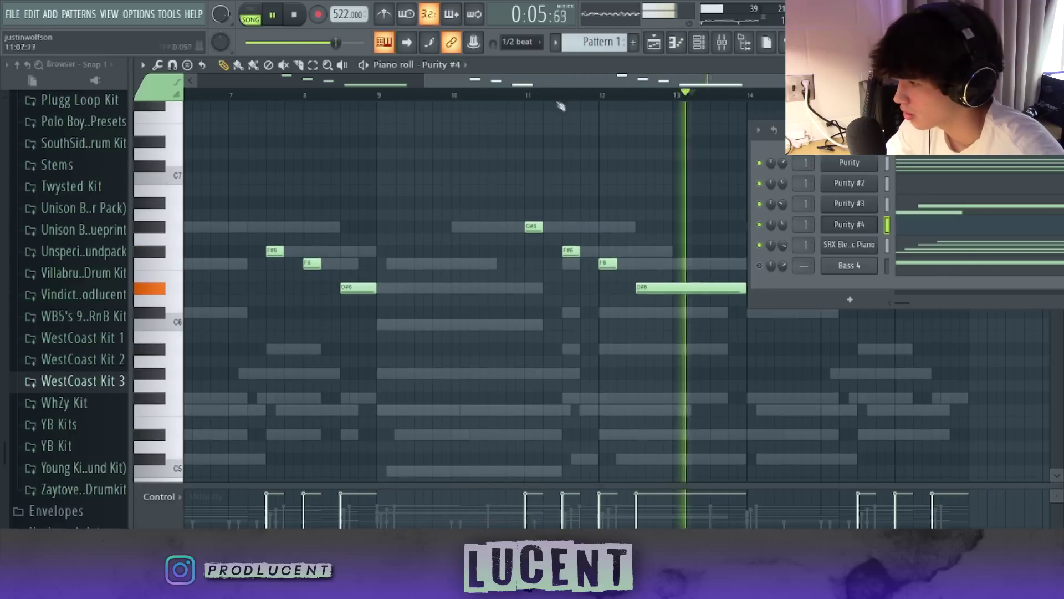
scroll(555, 105, left, 3)
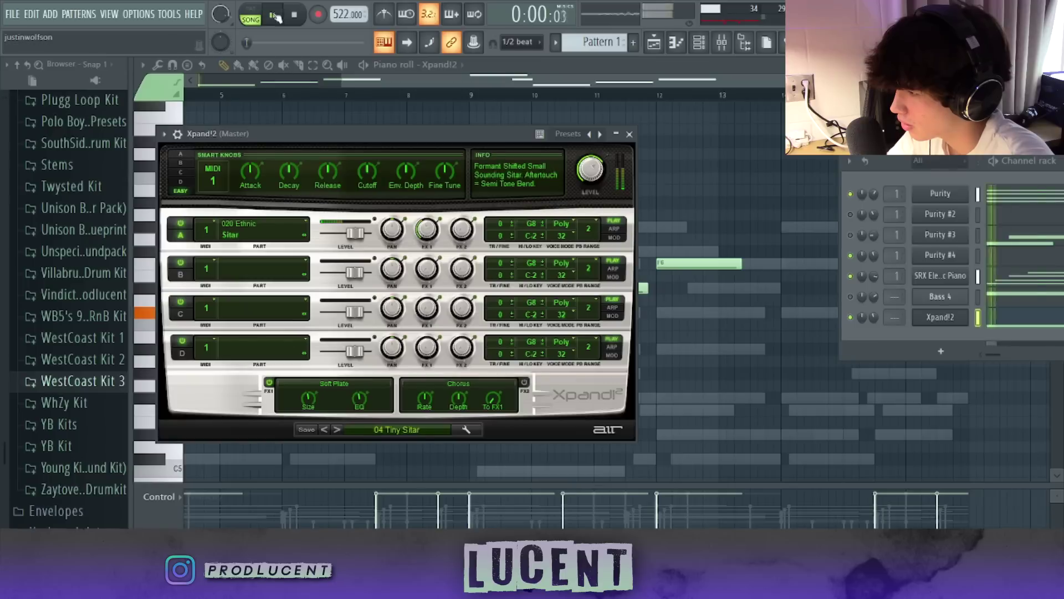
- Switch Xpand!2 to the preset before Tiny Sitar and try its whole melody one octave lower
click(326, 428)
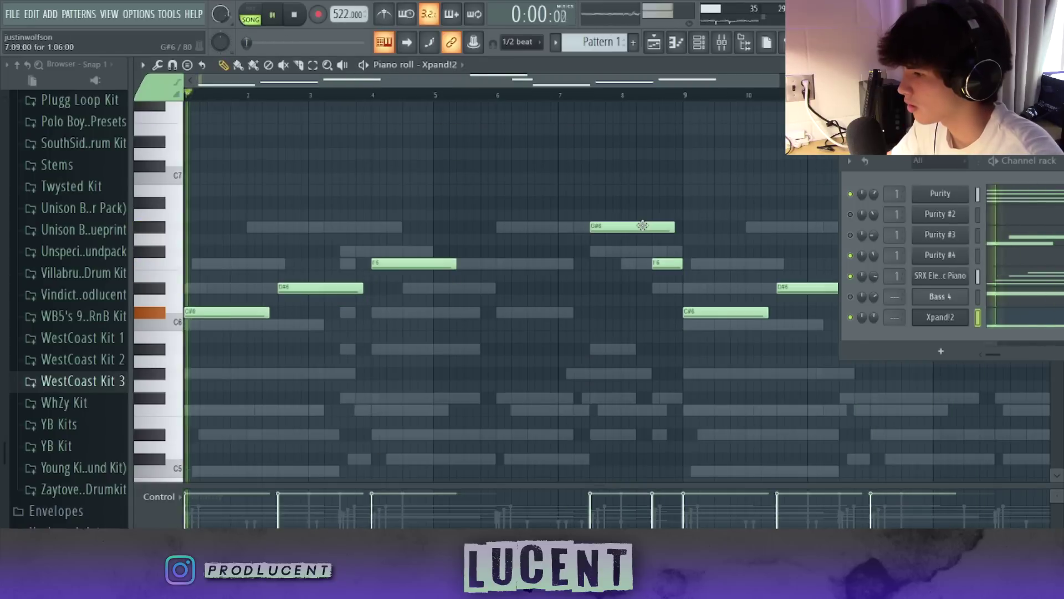
key(ctrl+Down)
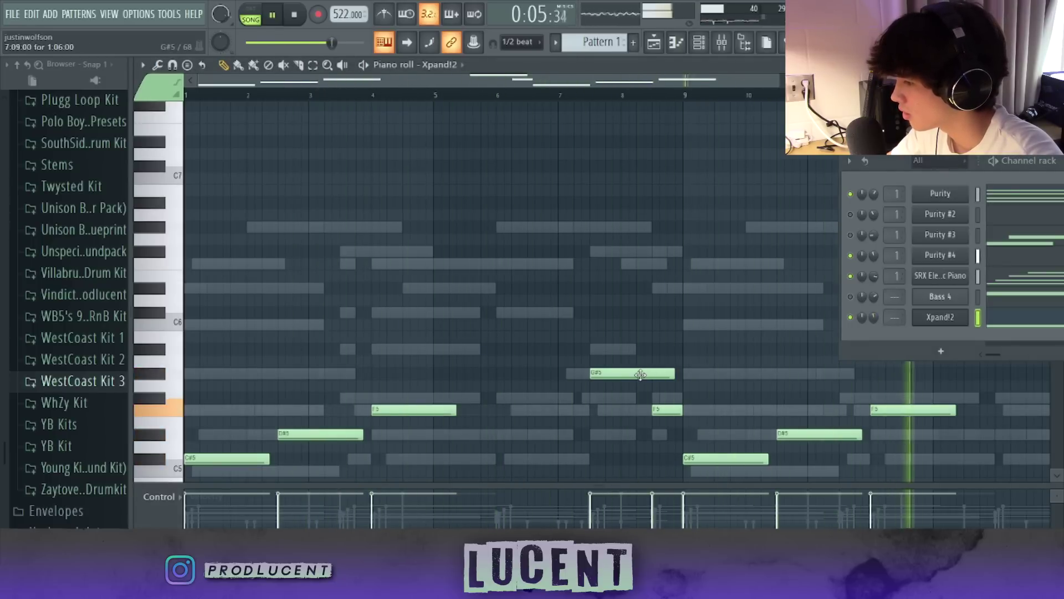
key(space)
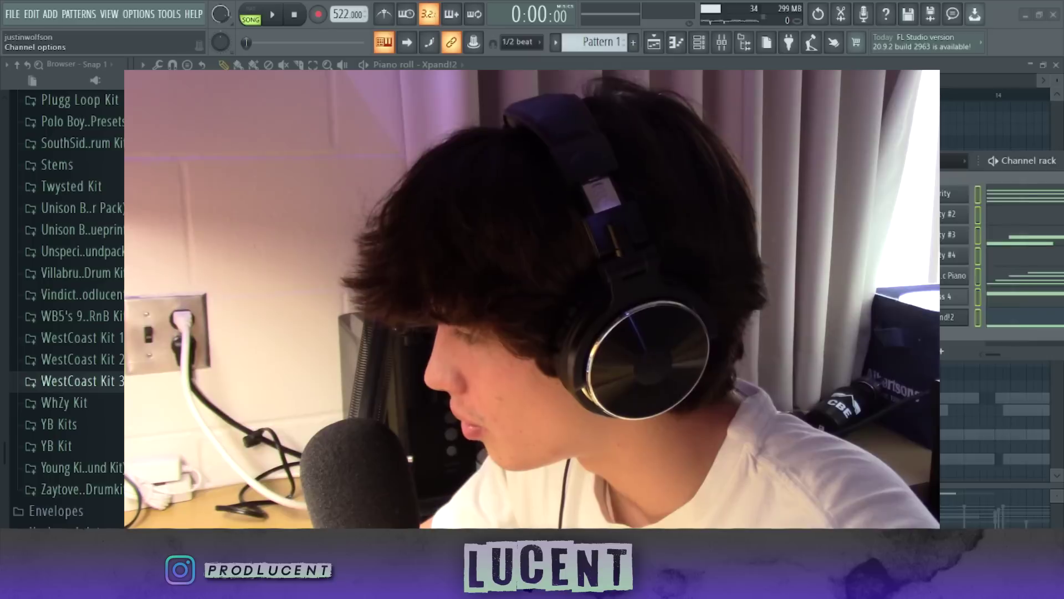
right_click(941, 317)
key(Escape)
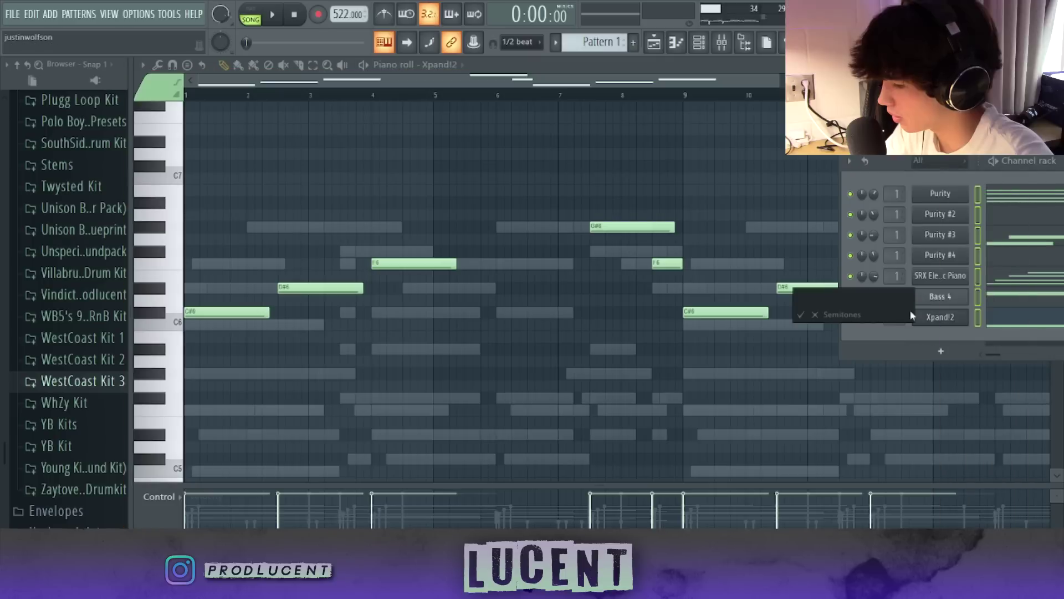
key(space)
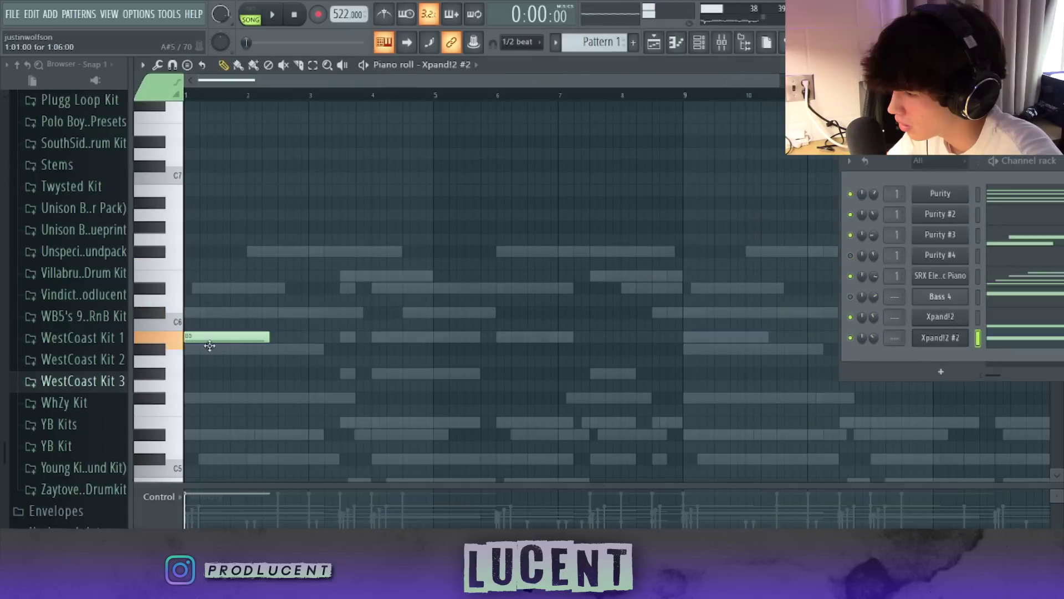
- Raise the opening Xpand!2 #2 note to B6 and lengthen it until almost the end of bar 8
drag(478, 337, 420, 189)
key(space)
scroll(431, 258, up, 5)
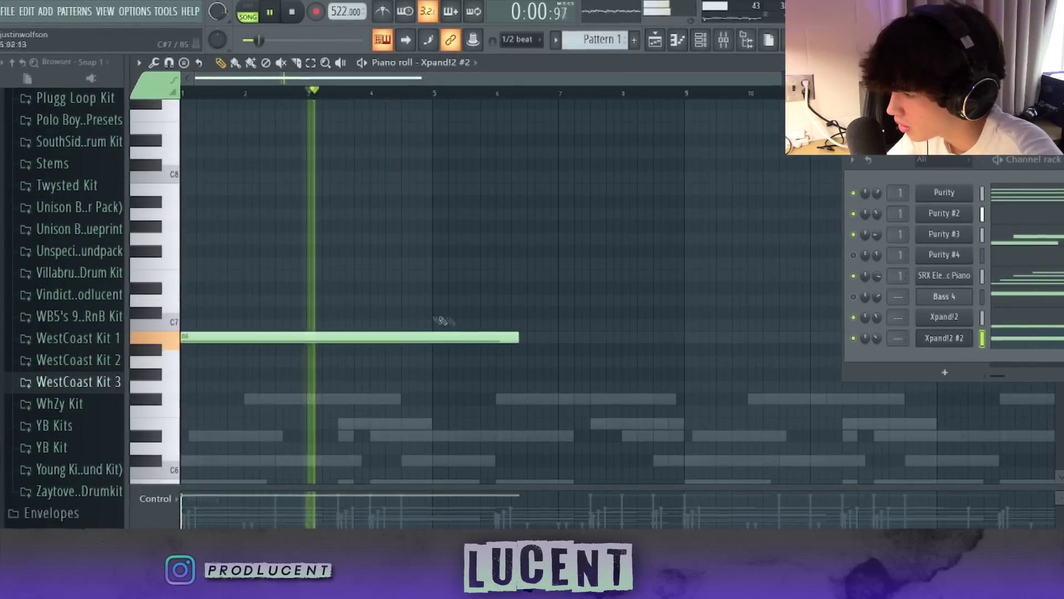
scroll(546, 310, down, 1)
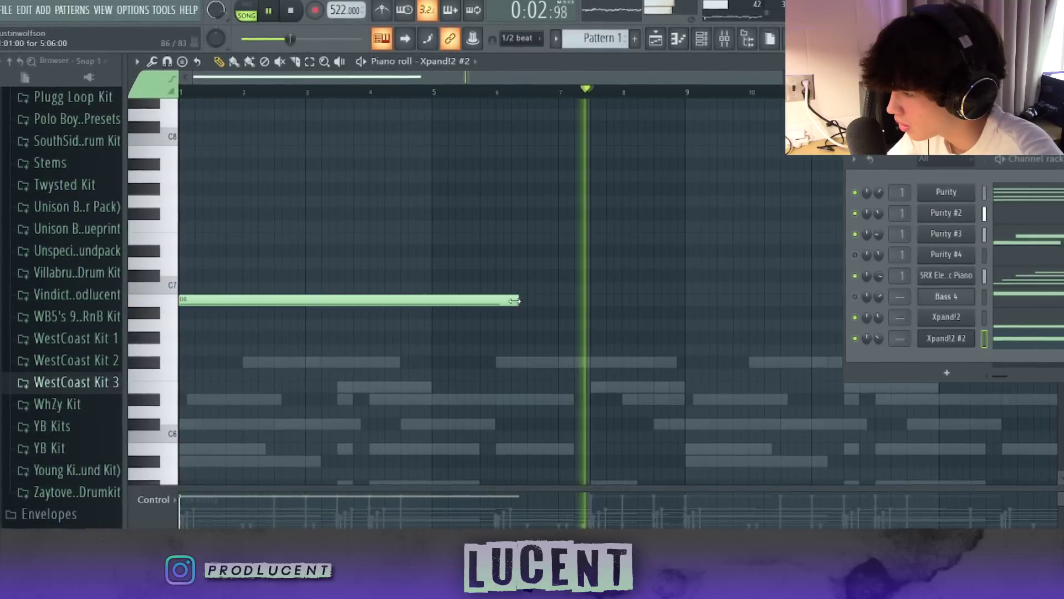
drag(518, 300, 675, 300)
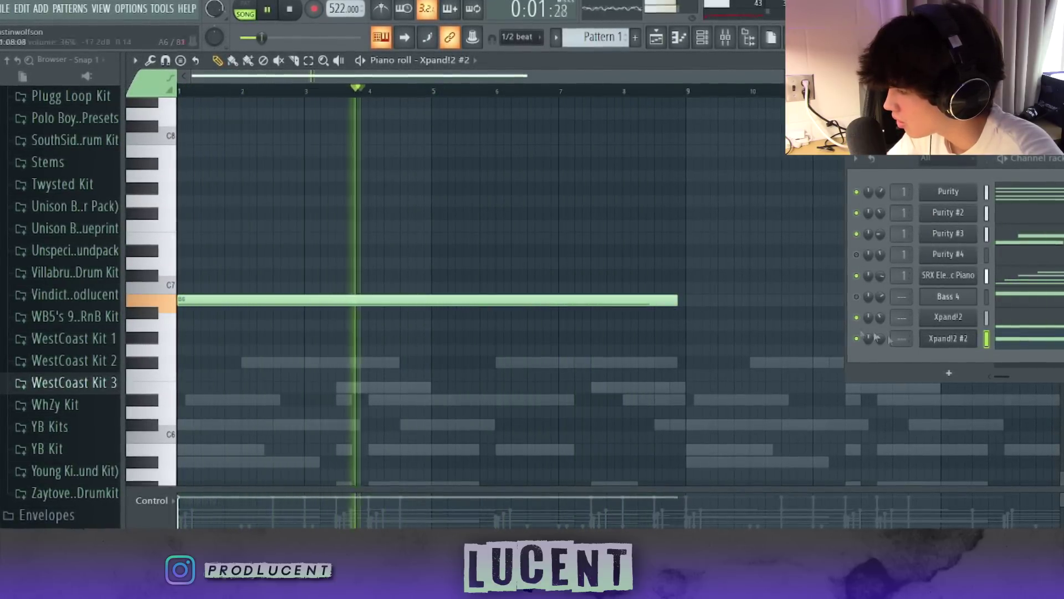
- Add a long D#7 note at bar 9 in Xpand!2 #2 and adjust that channel's volume
scroll(720, 326, up, 1)
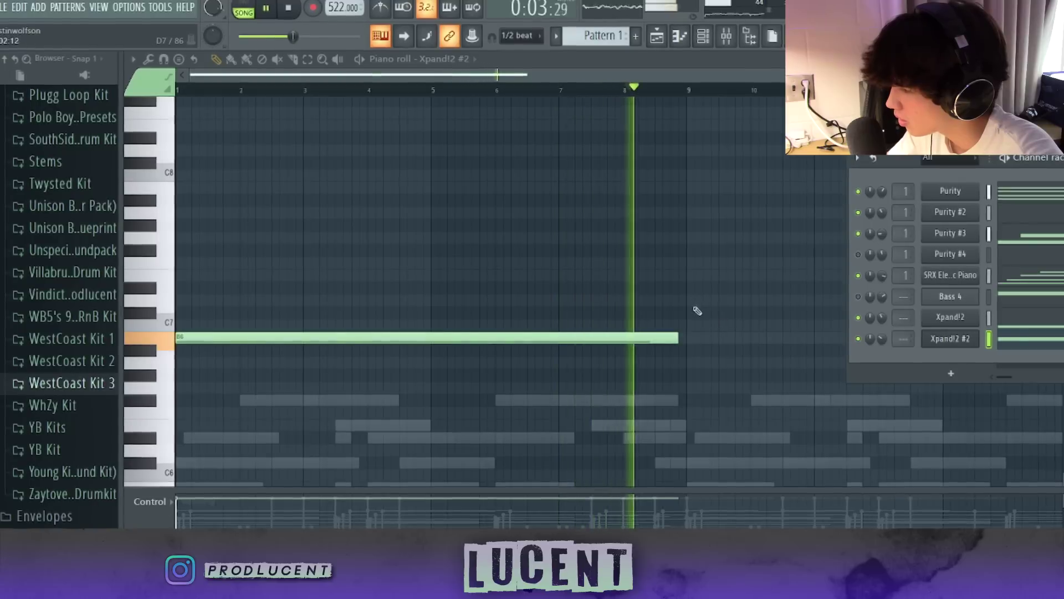
click(688, 287)
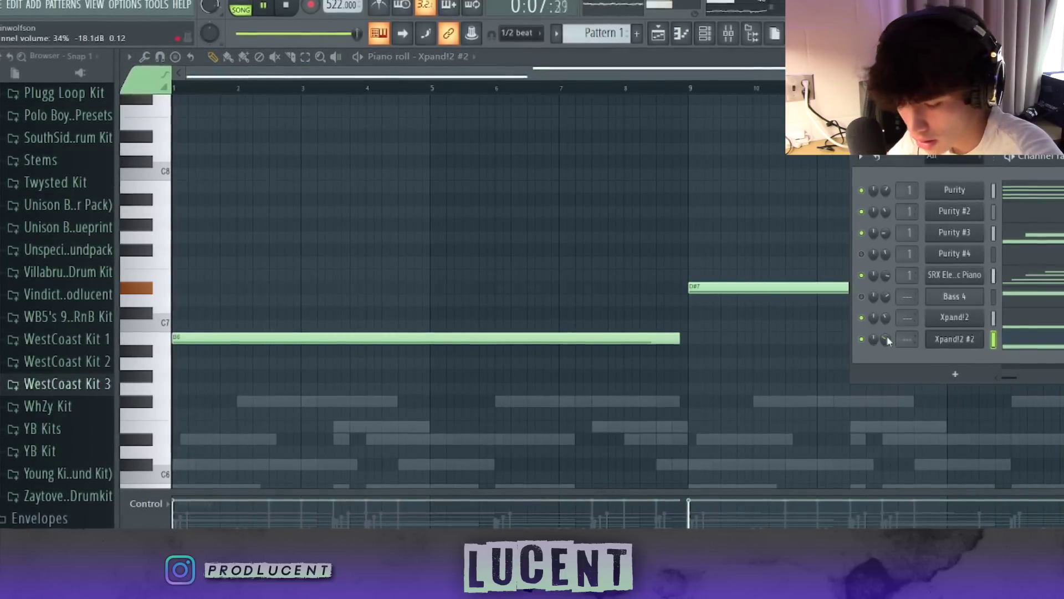
drag(889, 341, 896, 293)
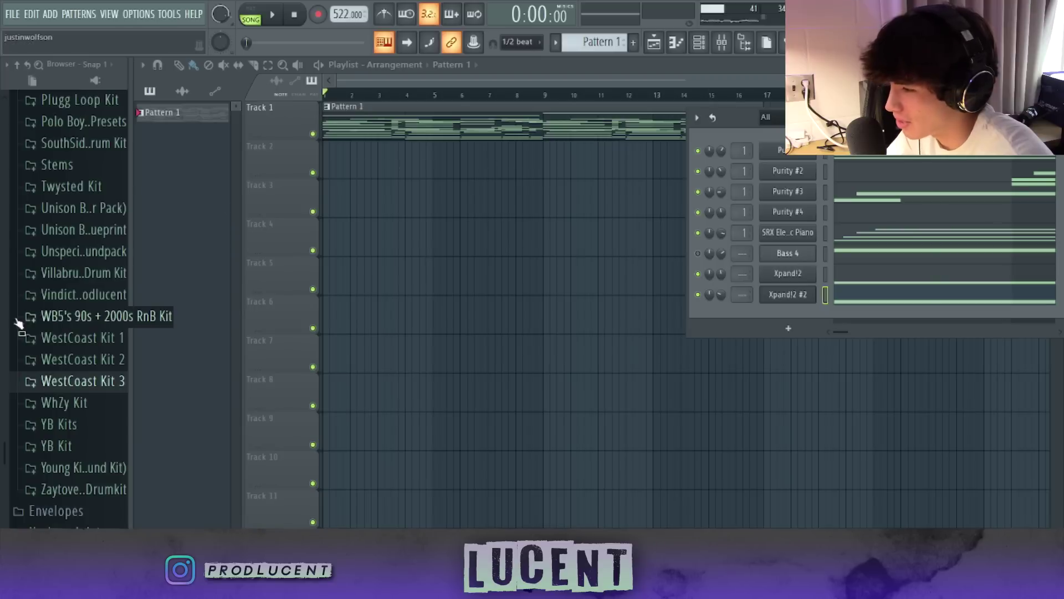
- Load [AceSoulja] Snap 2 from WestCoast Kit 2 and place C5 hits at bars 3, 7, 11 and 15
scroll(76, 324, down, 5)
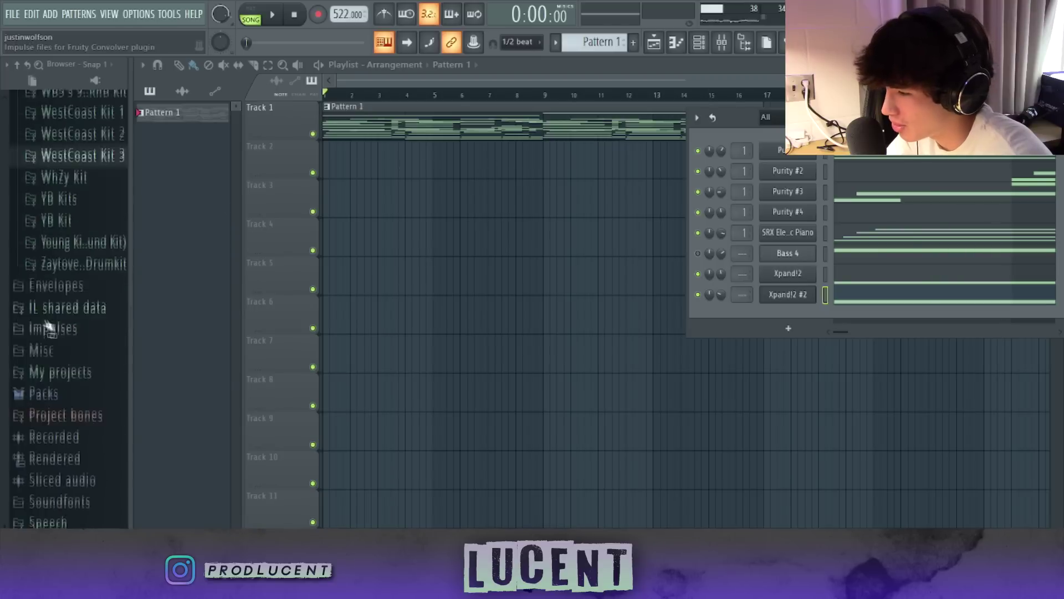
scroll(79, 299, up, 1)
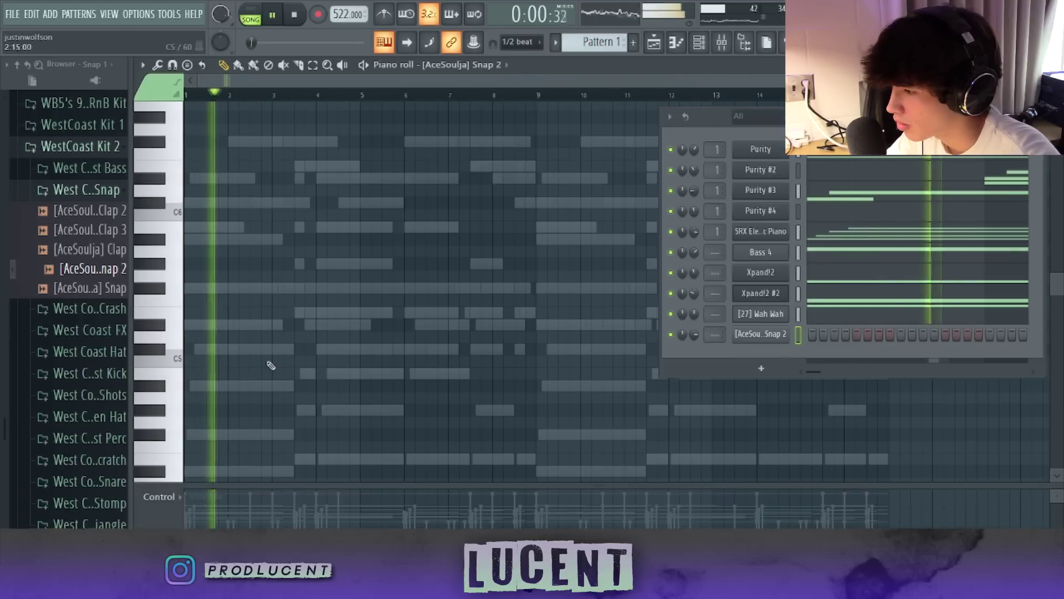
click(450, 362)
click(630, 361)
click(798, 362)
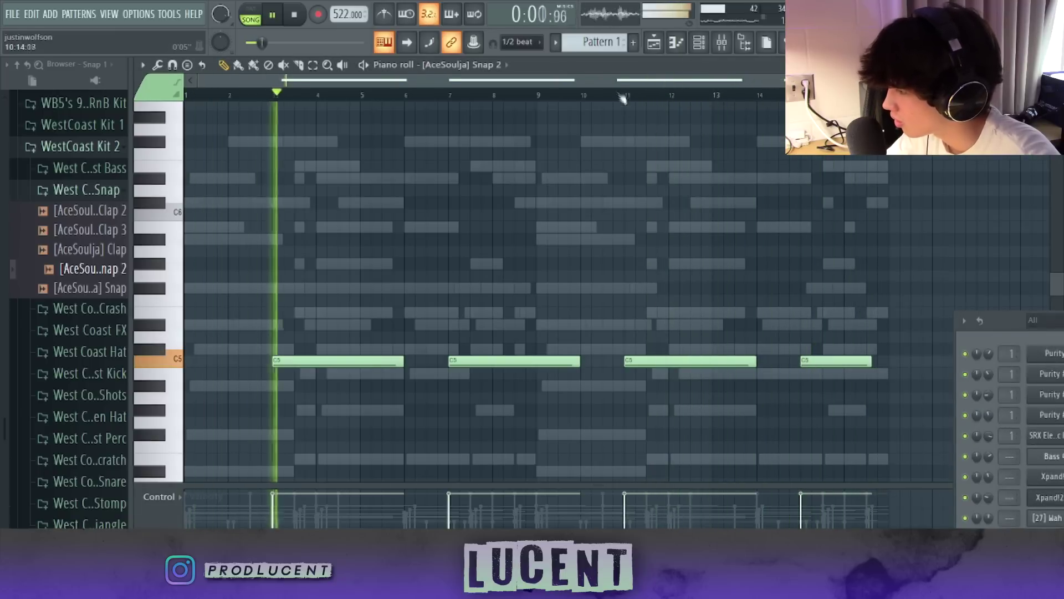
click(302, 17)
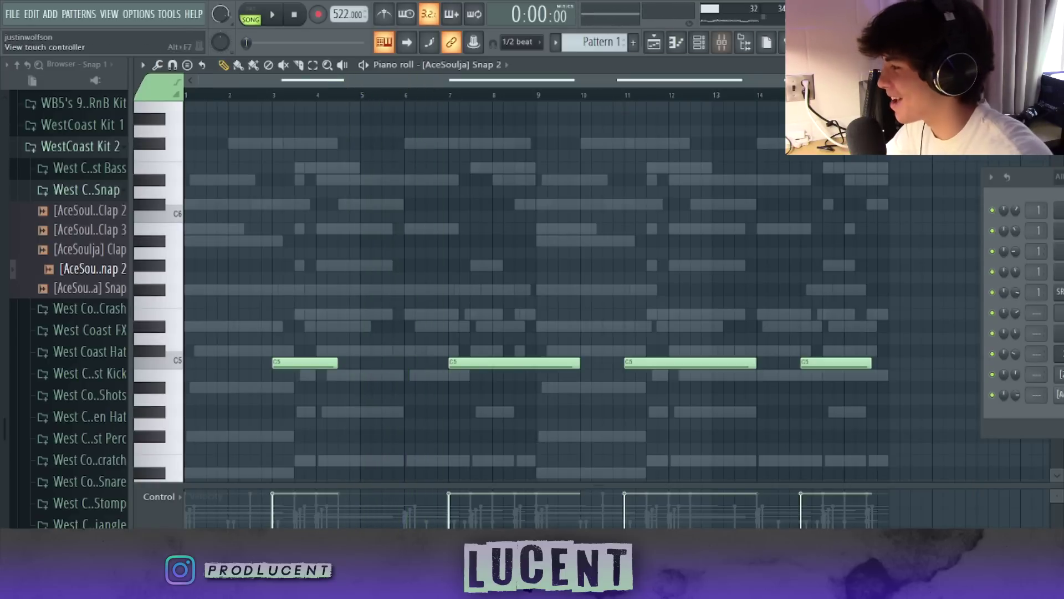
- Fill the Hihat - YoPierre channel with evenly spaced C5 hits, adding extra hits at bars 1, 6, 9 and 14
drag(1039, 169, 746, 8)
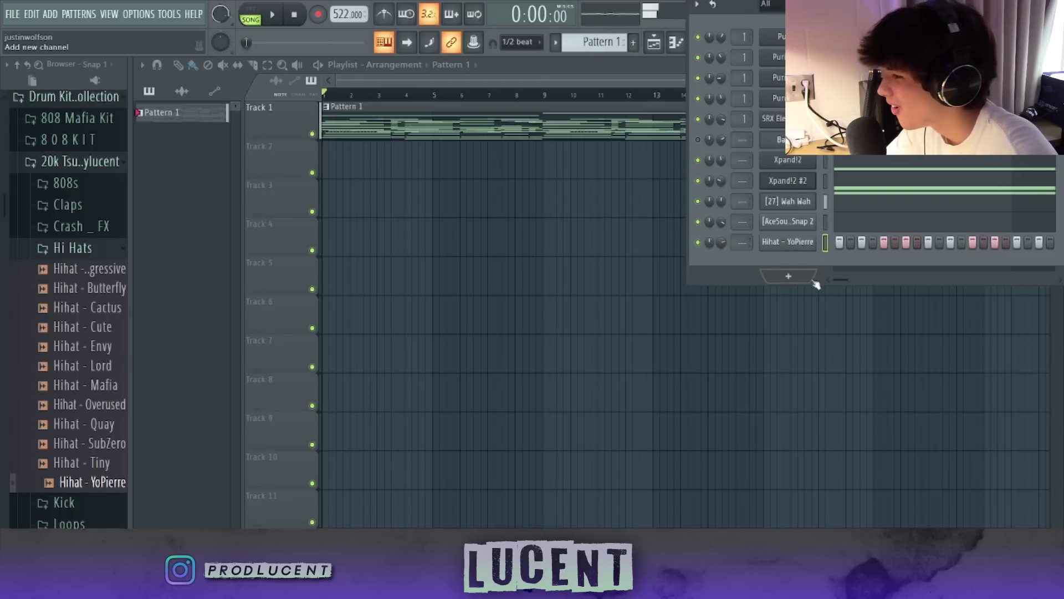
right_click(810, 244)
click(826, 250)
key(space)
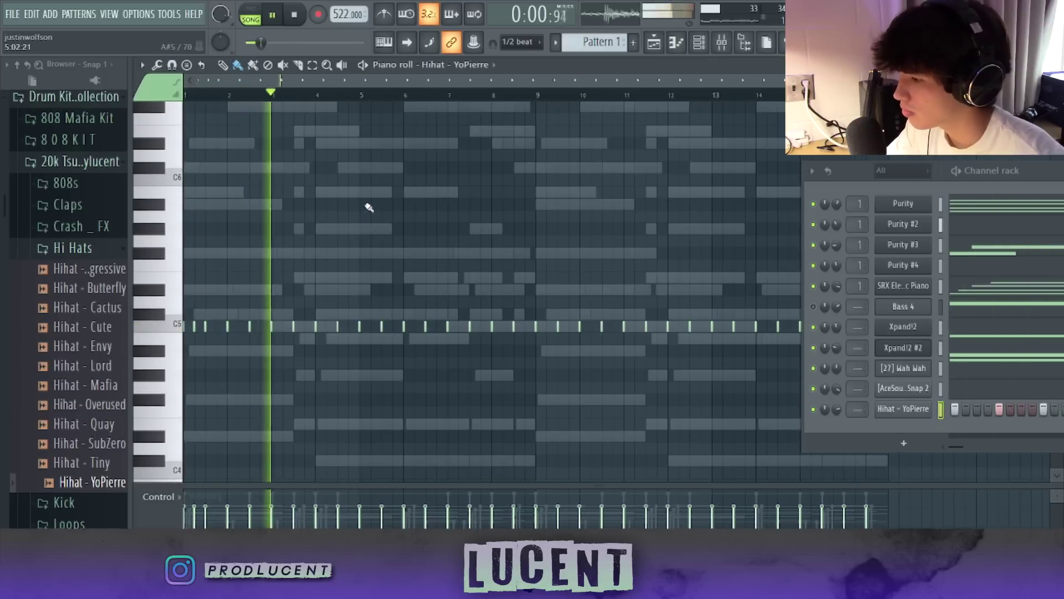
scroll(430, 267, down, 2)
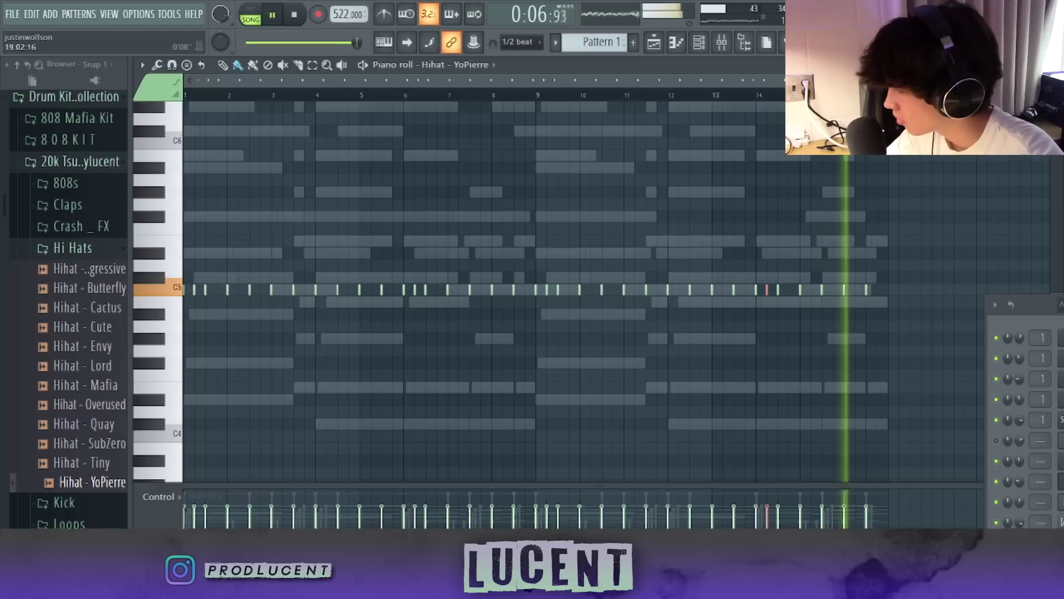
scroll(479, 161, up, 2)
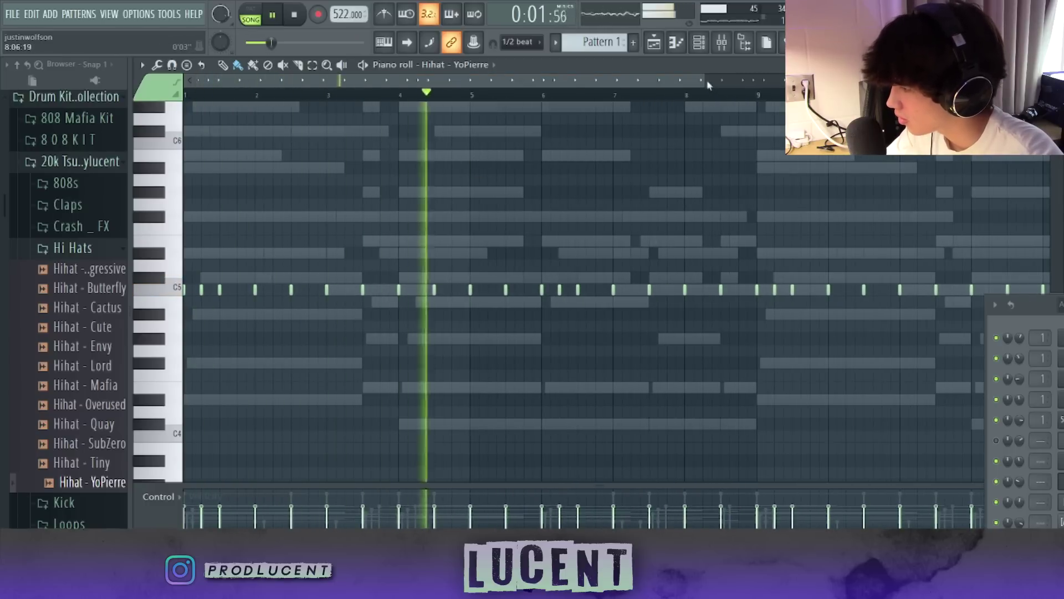
- Set the snap to 1/4 beat and build a fast three-hit hi-hat roll at the start of bar 4
scroll(479, 160, up, 2)
scroll(535, 42, up, 2)
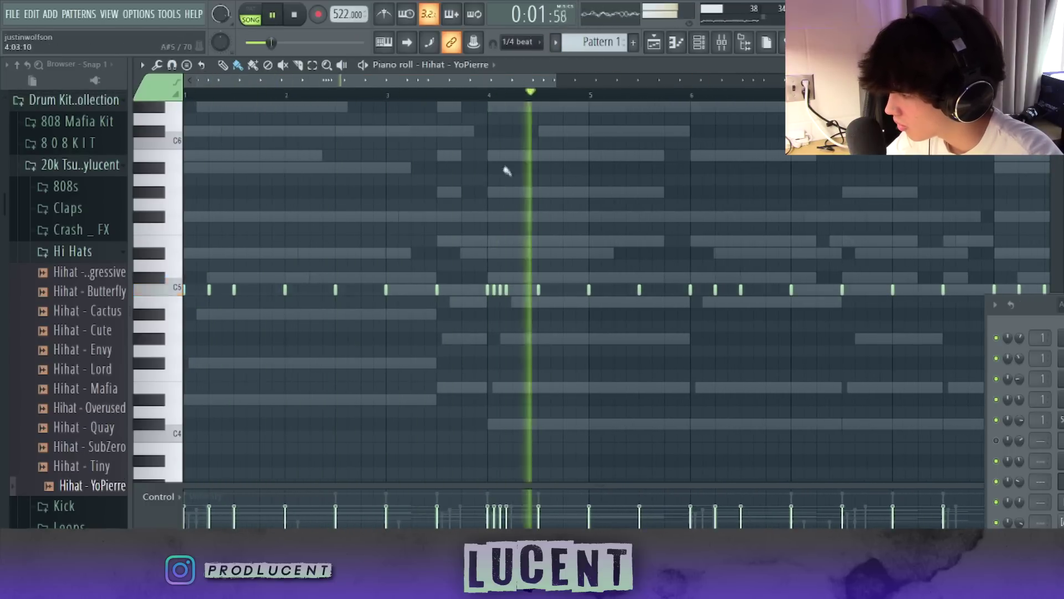
drag(494, 289, 506, 289)
right_click(506, 290)
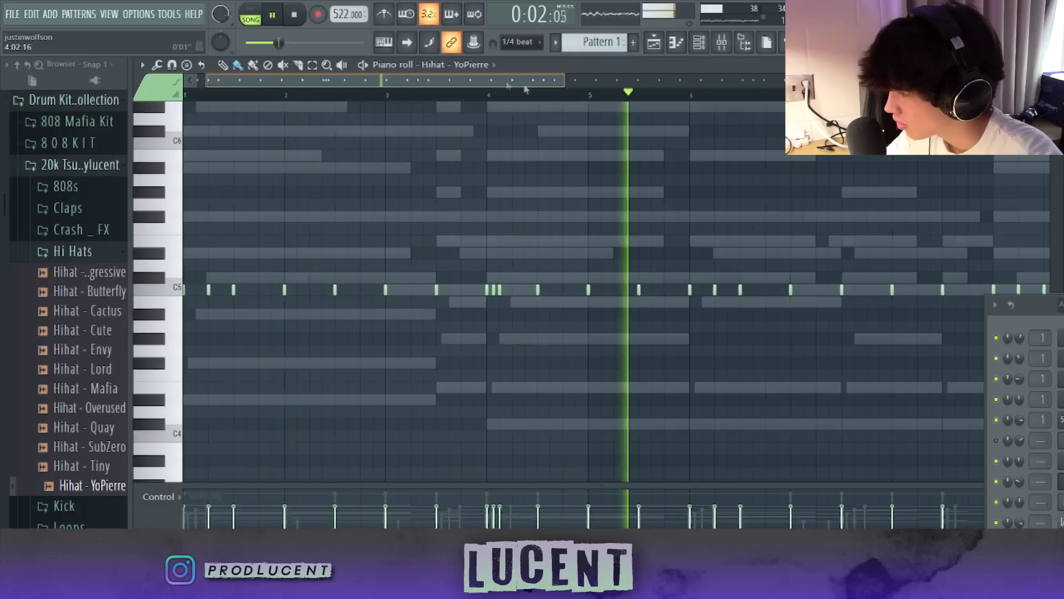
- Repeat the fast three-hit hi-hat roll at the start of bar 12
scroll(582, 173, right, 4)
scroll(630, 171, right, 2)
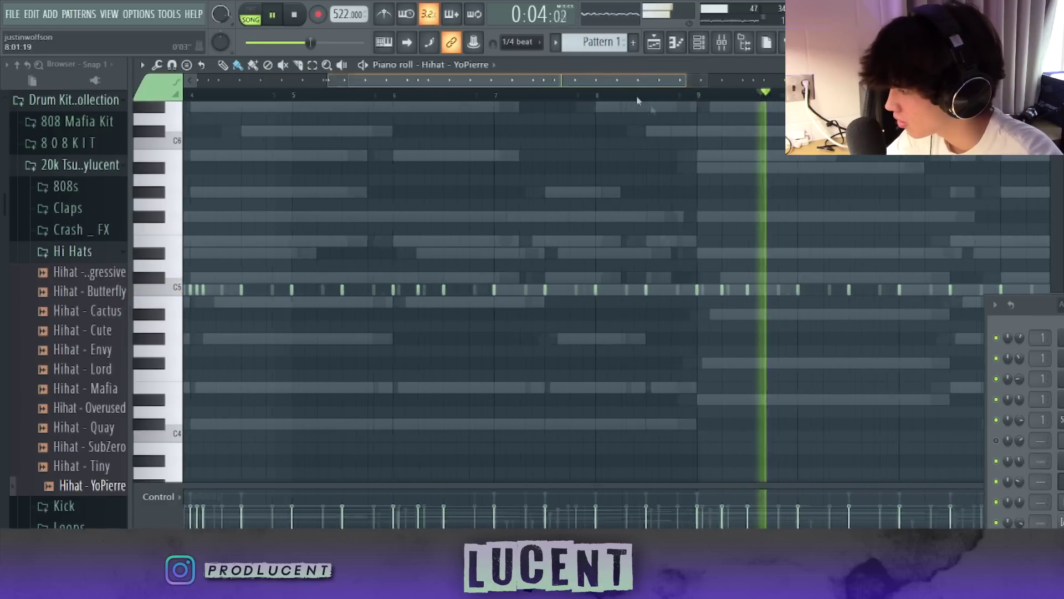
scroll(683, 221, right, 6)
scroll(785, 161, right, 3)
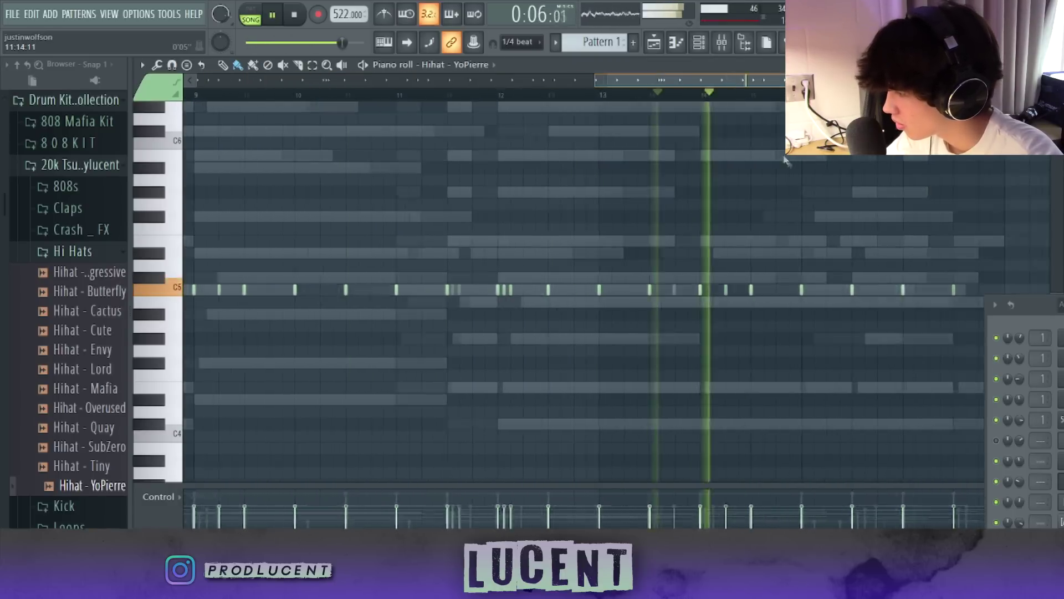
- Load the Open Hat - Flutter sample as a channel and place C5 hits at bars 2 and 10
scroll(785, 160, right, 3)
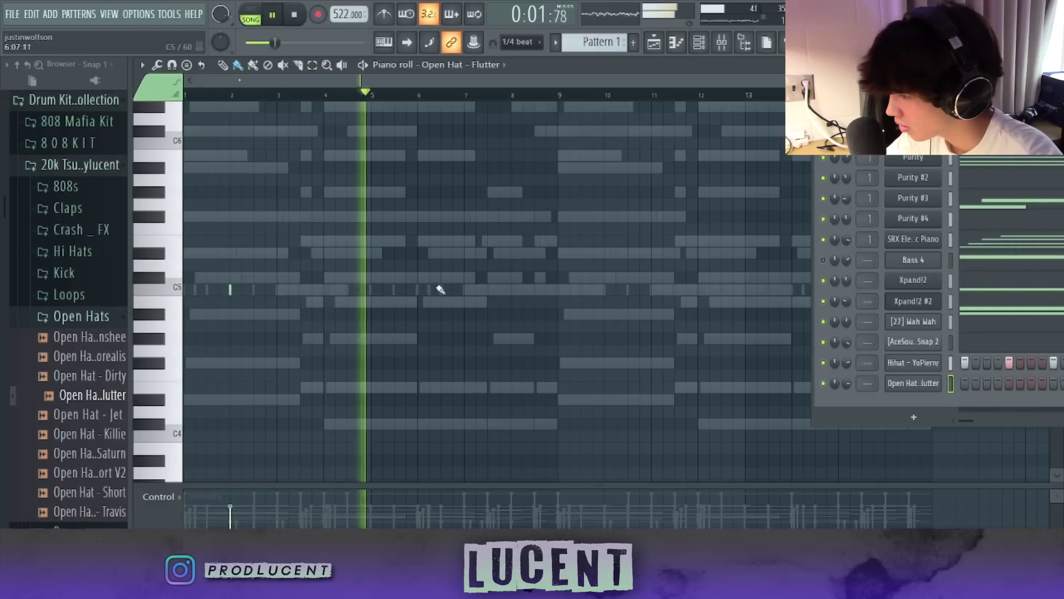
click(604, 289)
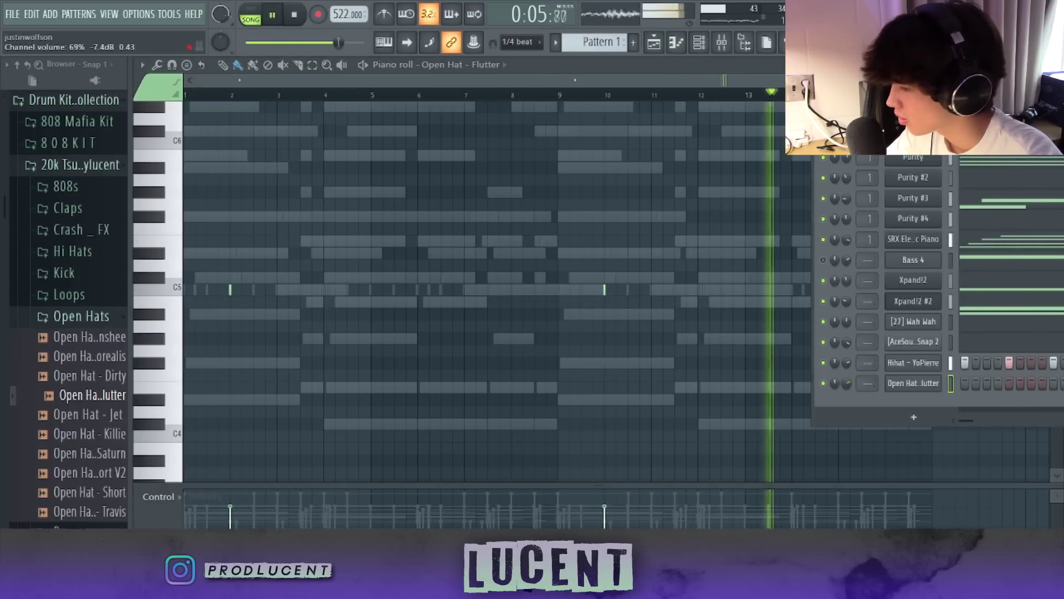
- Load the Rim - IGBOTX sample as a channel and place three C5 hits across bars 7–8 and again across bars 15–16
click(83, 316)
click(91, 341)
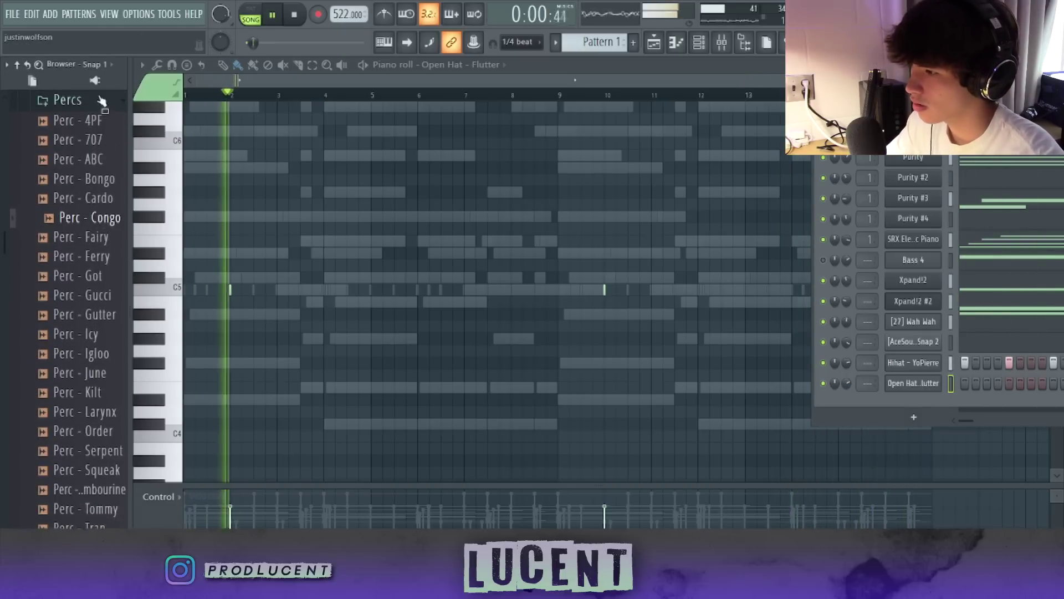
click(67, 100)
click(66, 122)
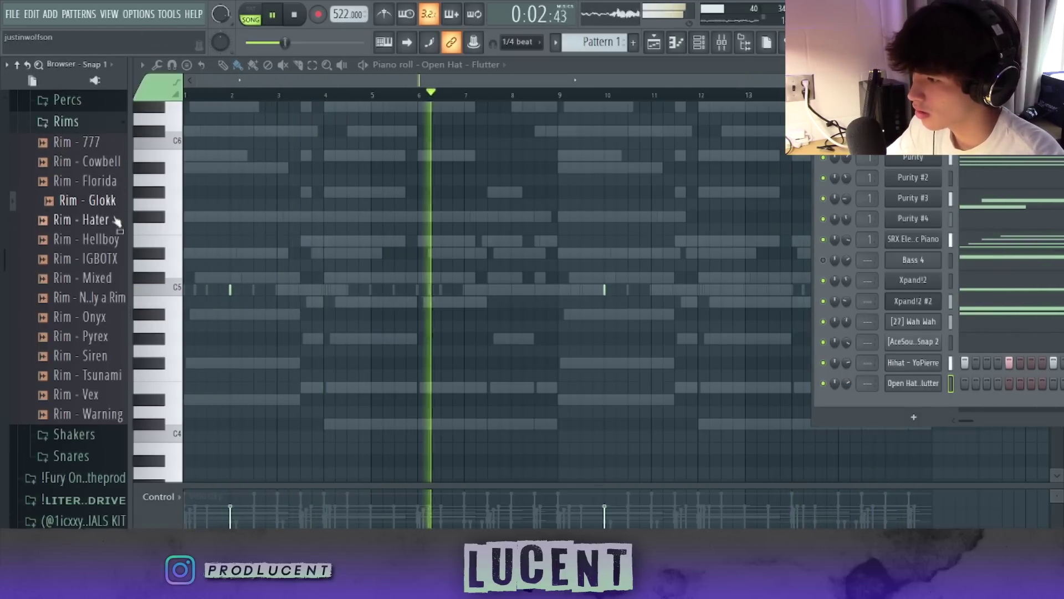
drag(88, 259, 515, 293)
click(476, 97)
click(534, 289)
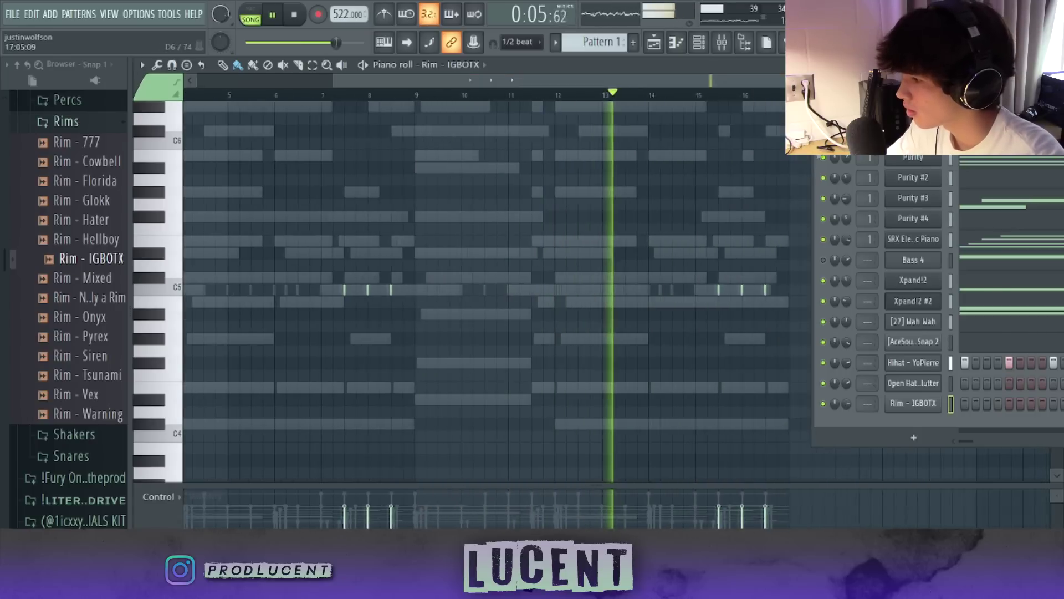
- Load the Snare - Voodoo sample as a channel and place C5 hits midway through bars 5, 12 and 13
key(F6)
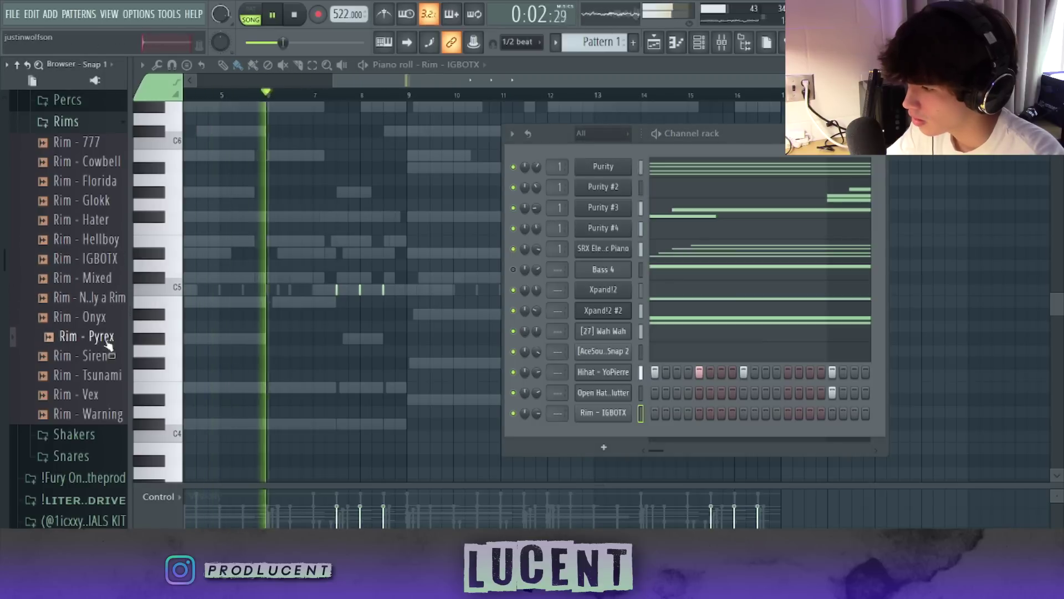
click(92, 141)
click(84, 121)
click(100, 143)
click(105, 164)
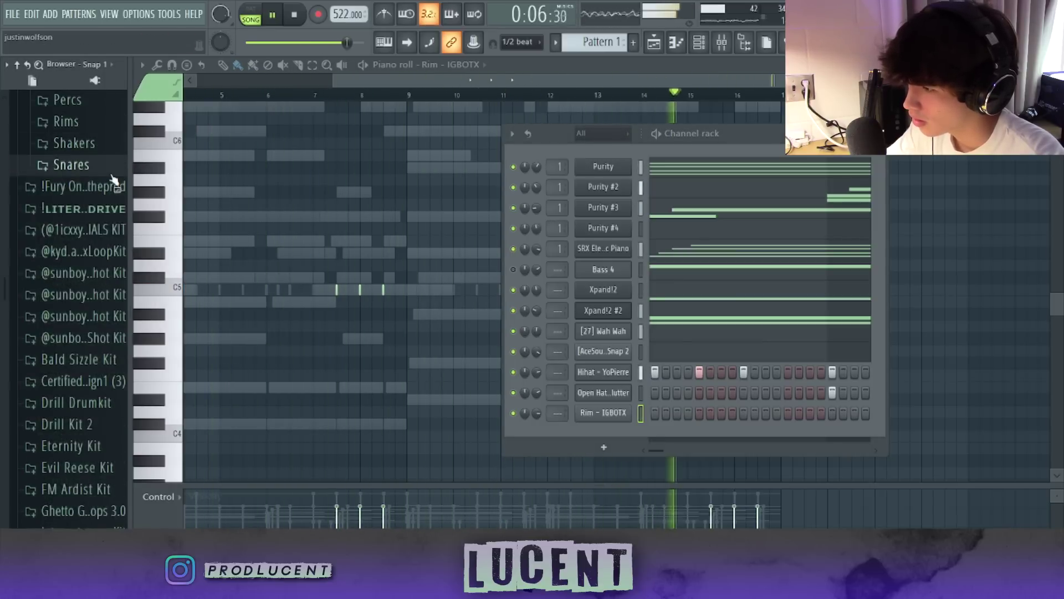
drag(122, 366, 415, 377)
right_click(621, 438)
click(661, 382)
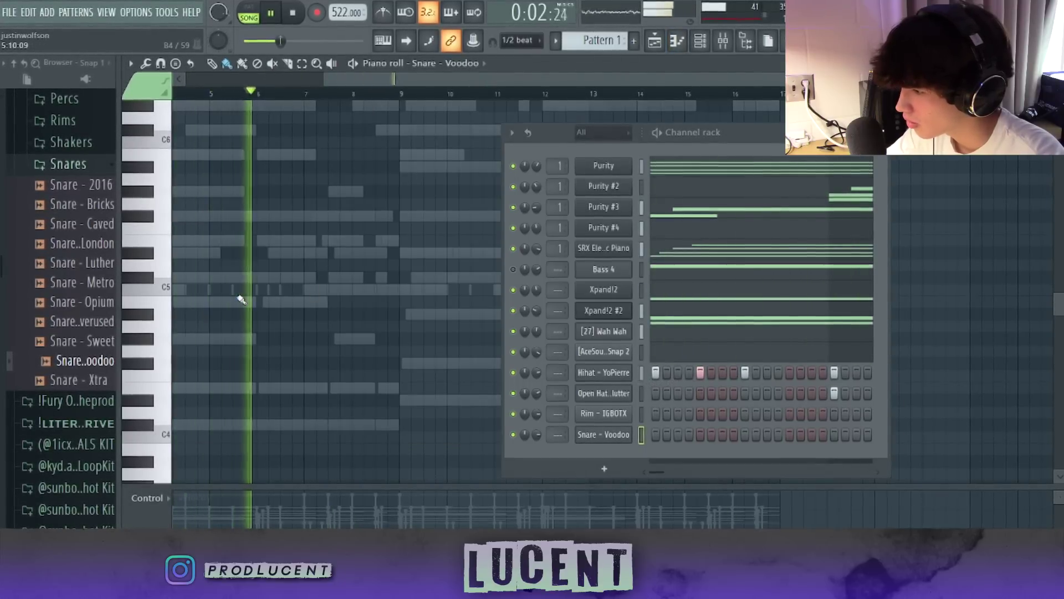
key(space)
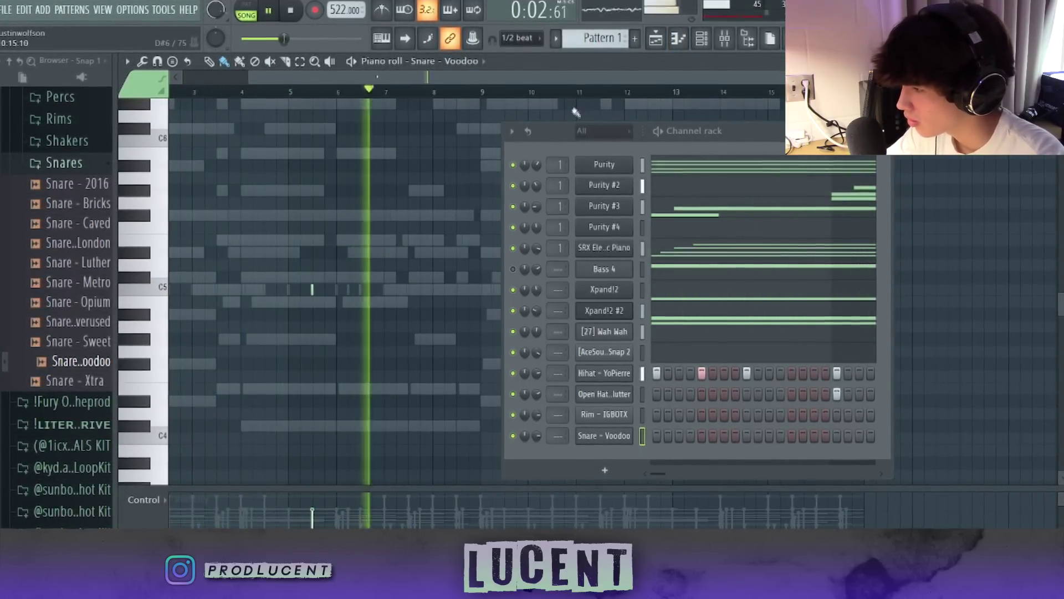
drag(571, 131, 854, 192)
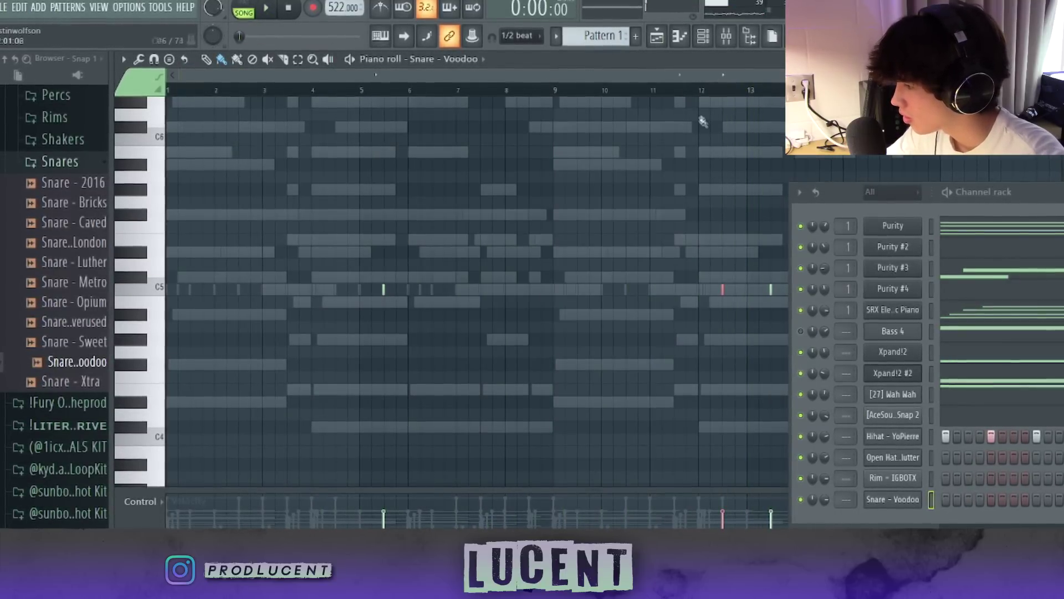
- Load the Shaker - Hot sample as a channel and open its piano roll
drag(829, 514, 785, 432)
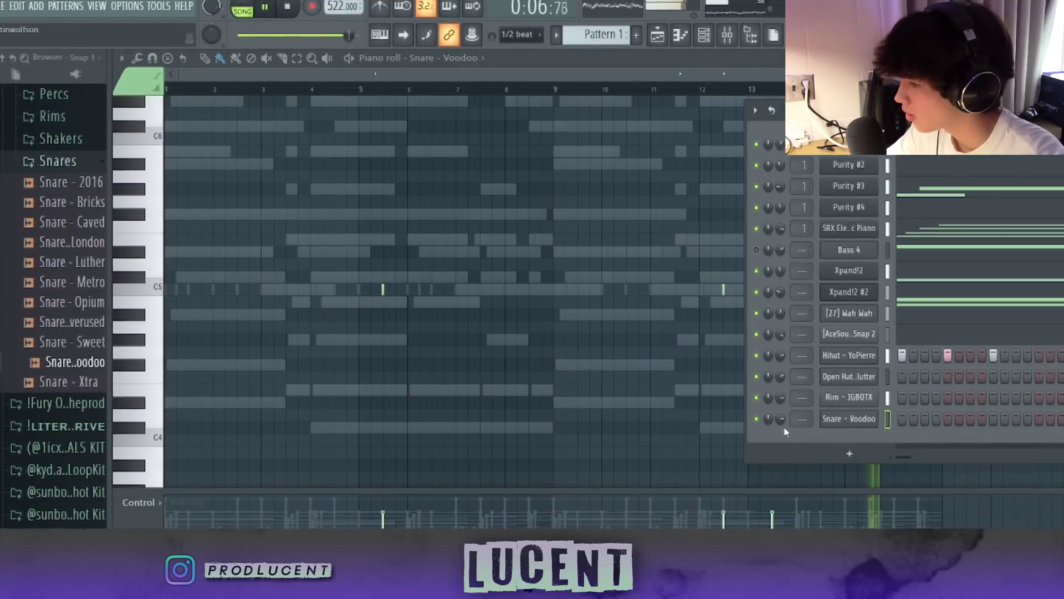
click(55, 160)
click(81, 188)
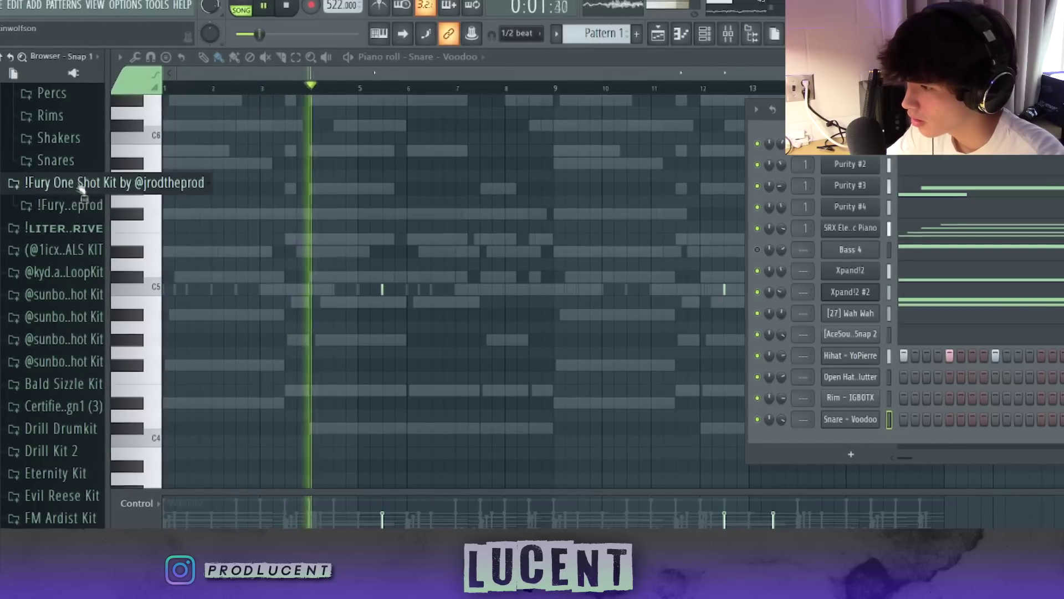
click(83, 200)
click(83, 259)
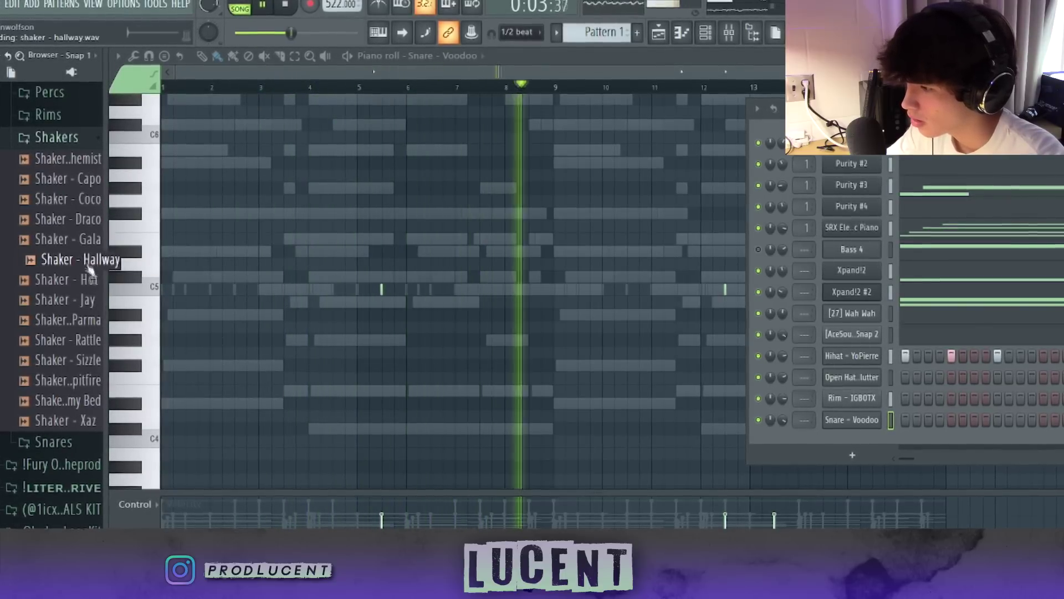
click(90, 279)
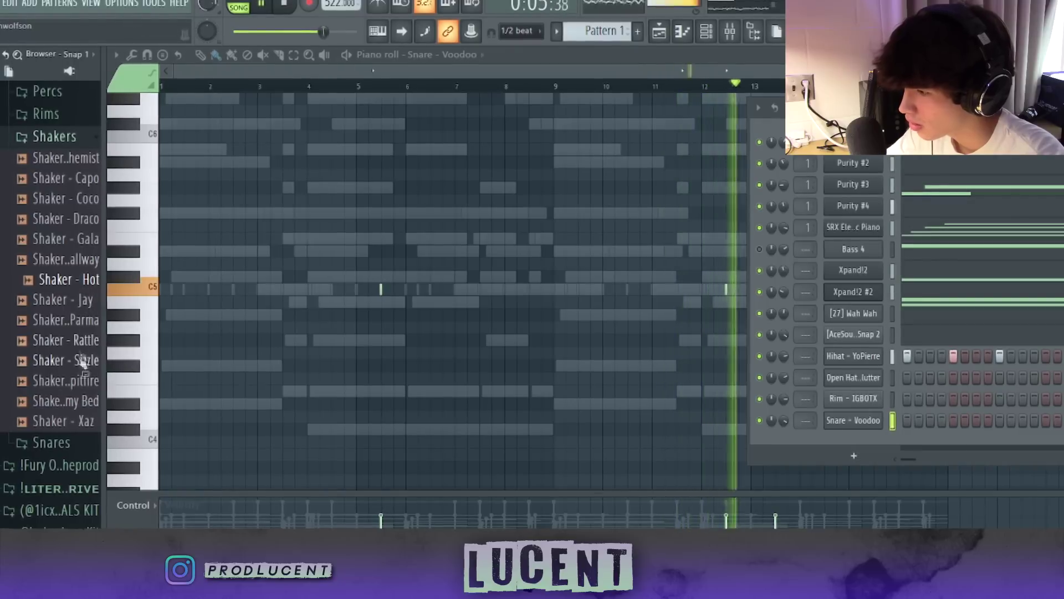
drag(863, 440, 866, 442)
key(space)
right_click(867, 443)
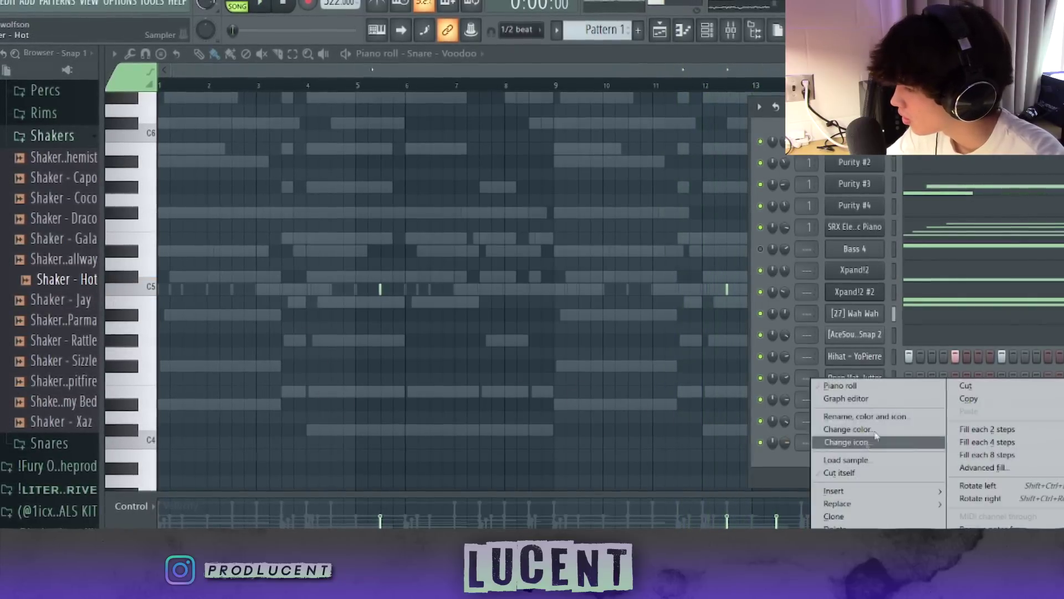
click(872, 390)
- Place C5 shaker hits at bars 2 and 4 and duplicate the four-bar pattern through bar 16
key(space)
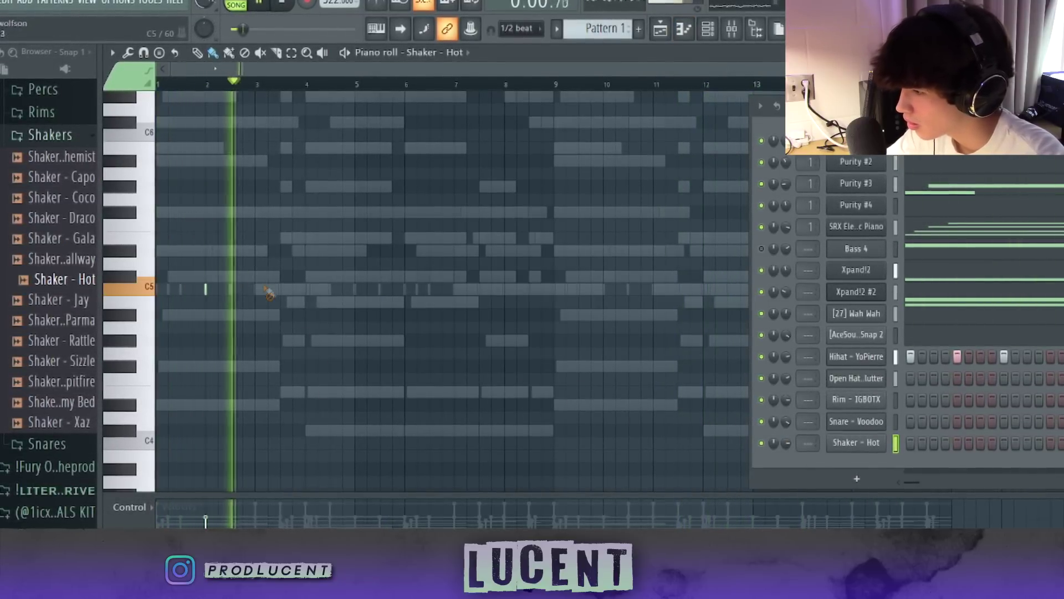
key(space)
right_click(298, 289)
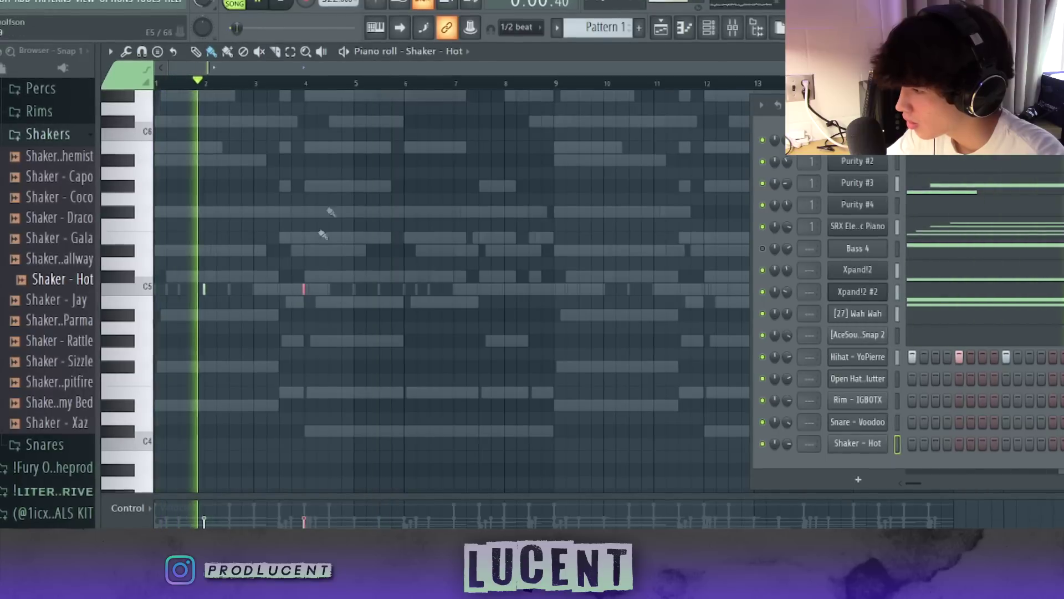
drag(356, 84, 158, 85)
key(ctrl+b)
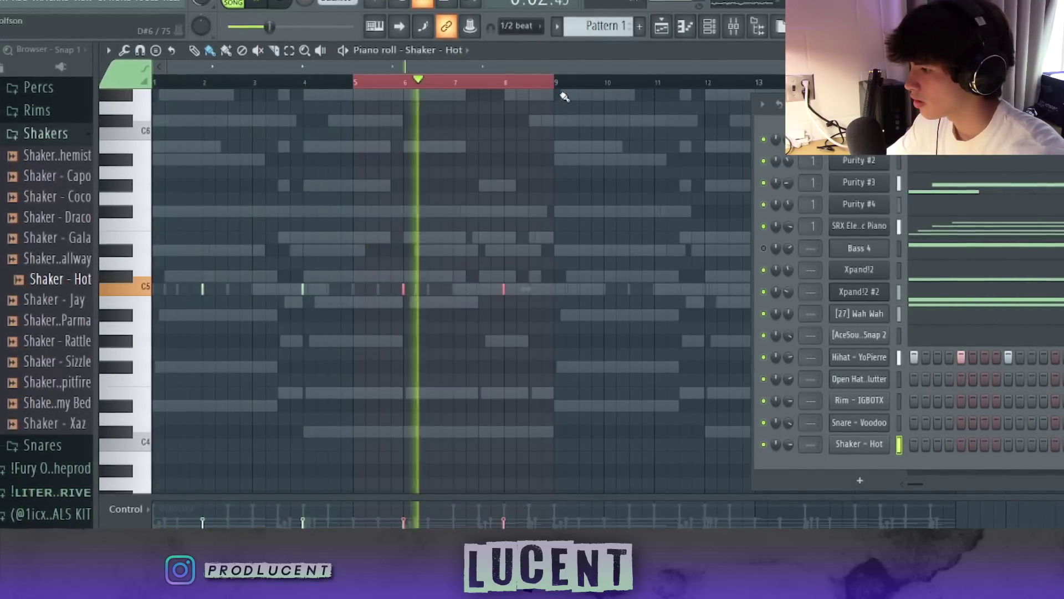
key(ctrl+b)
key(ctrl+d)
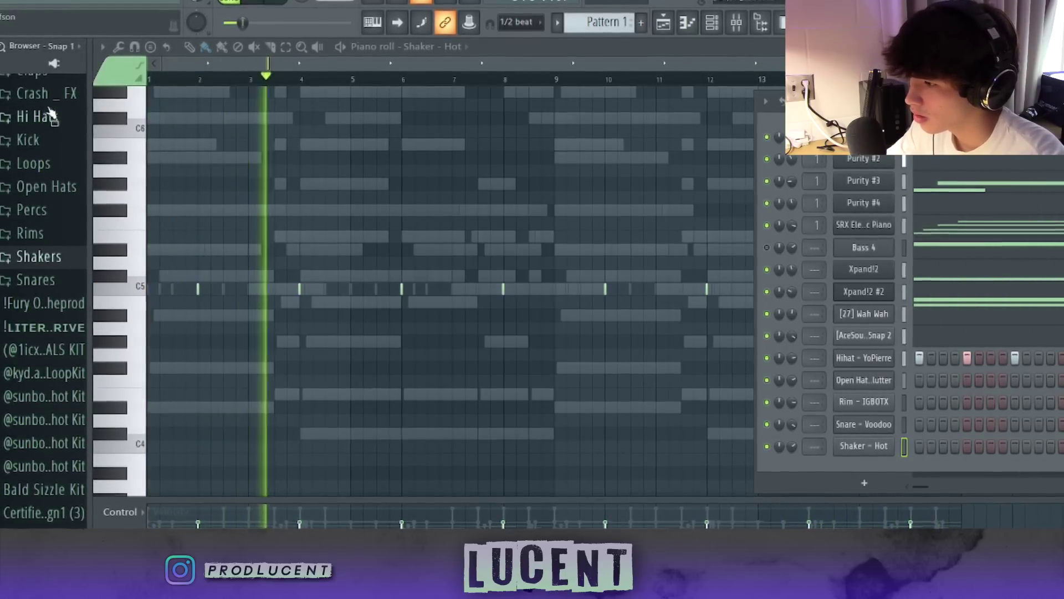
- Load the Perc - Zaytoven sample as a channel and place C5 hits only at bars 8 and 16
click(34, 209)
scroll(56, 433, down, 3)
click(77, 382)
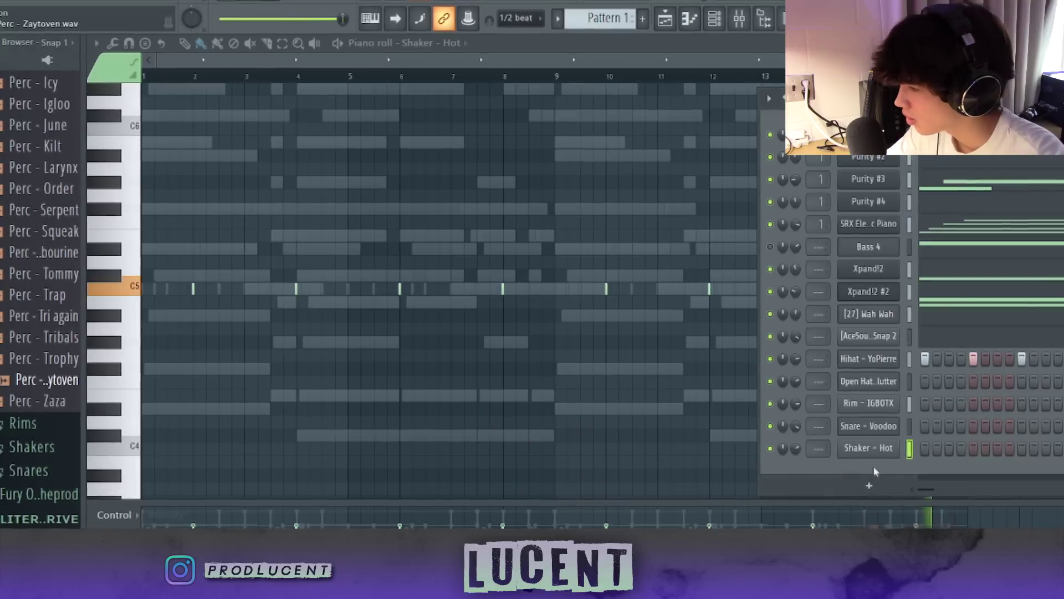
drag(873, 466, 873, 466)
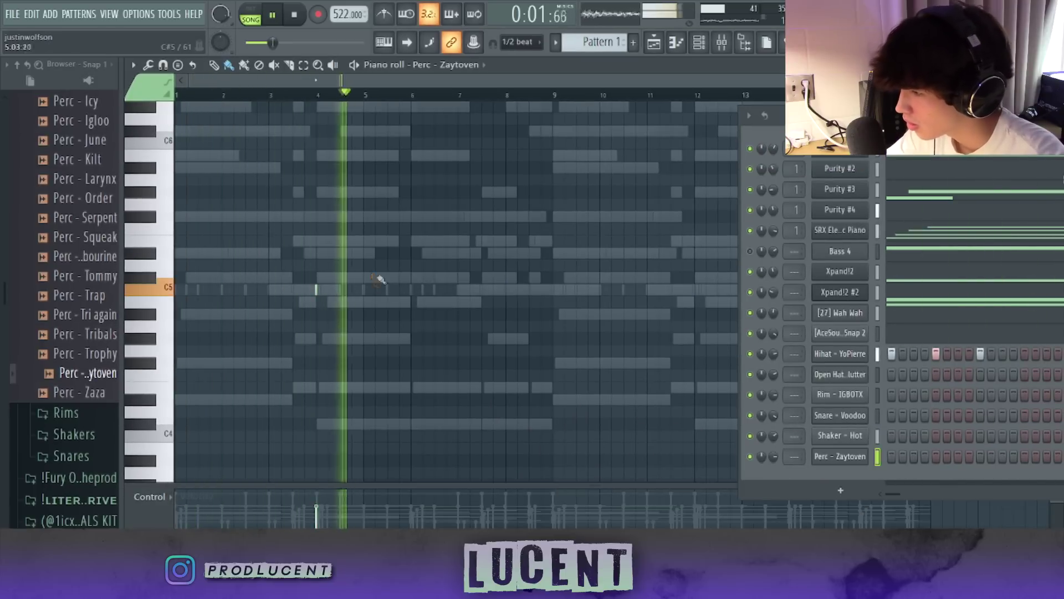
click(506, 289)
right_click(316, 289)
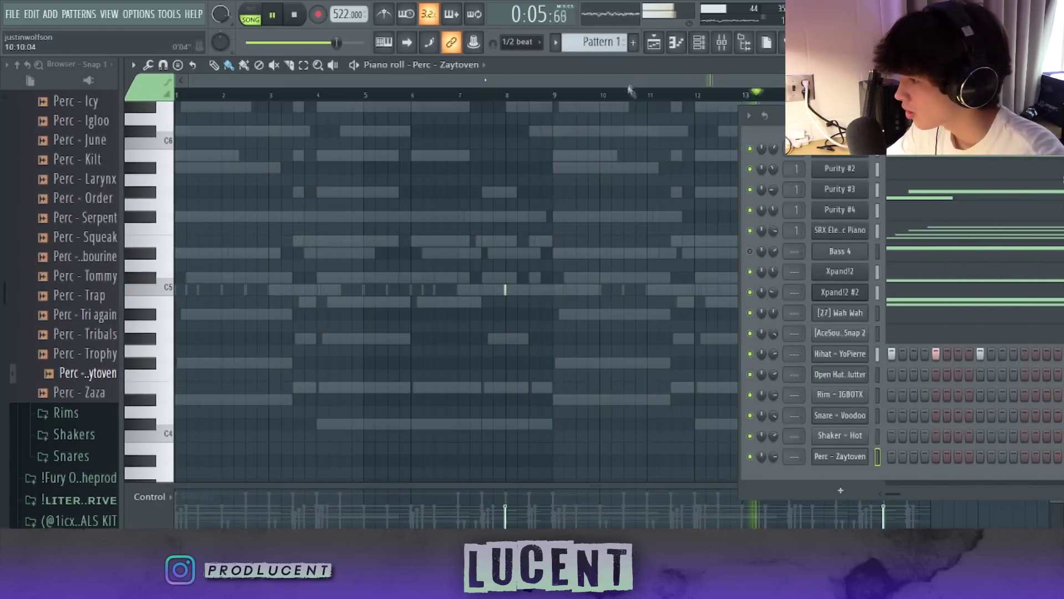
click(571, 290)
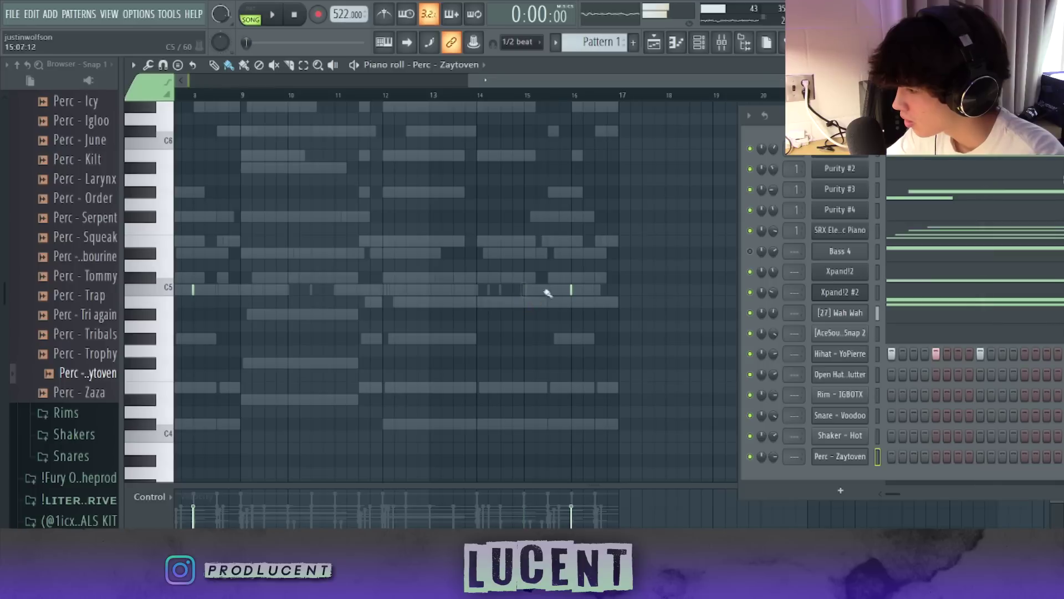
click(524, 96)
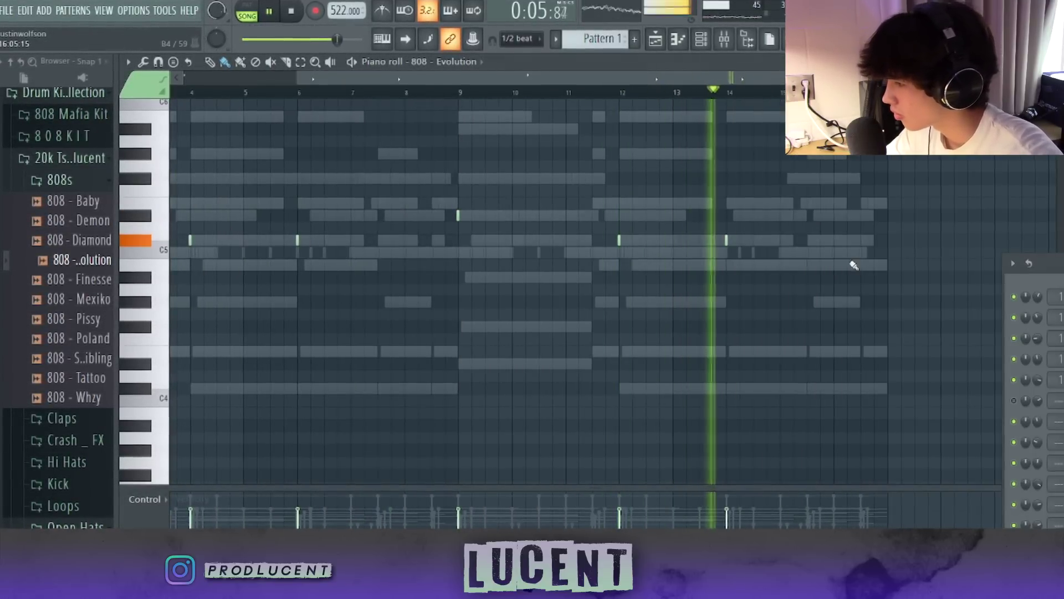
- Lower the 808 - Evolution channel's volume to 87% in the channel rack
key(F6)
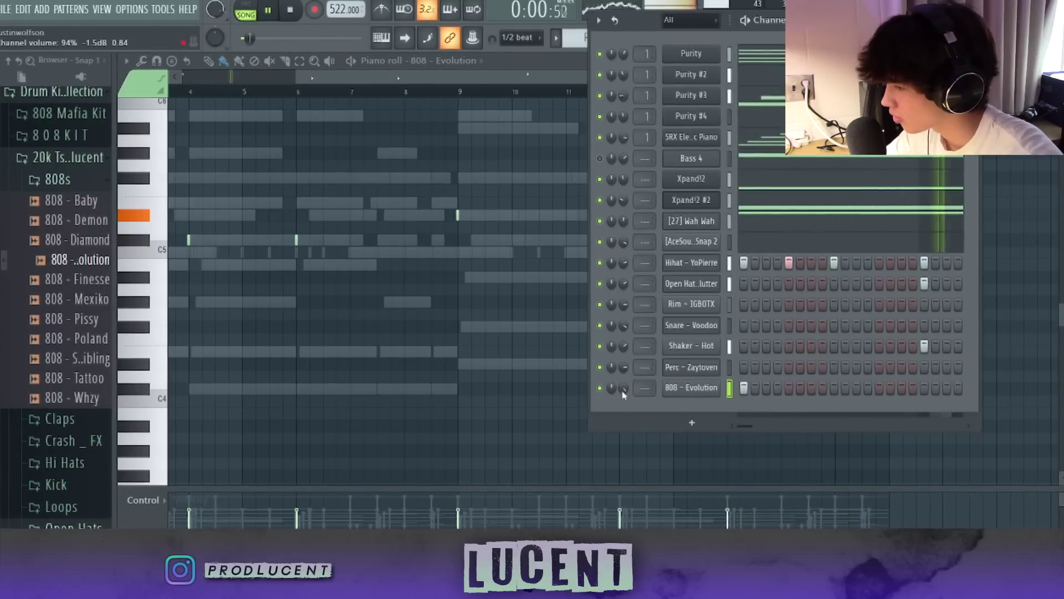
scroll(623, 388, down, 2)
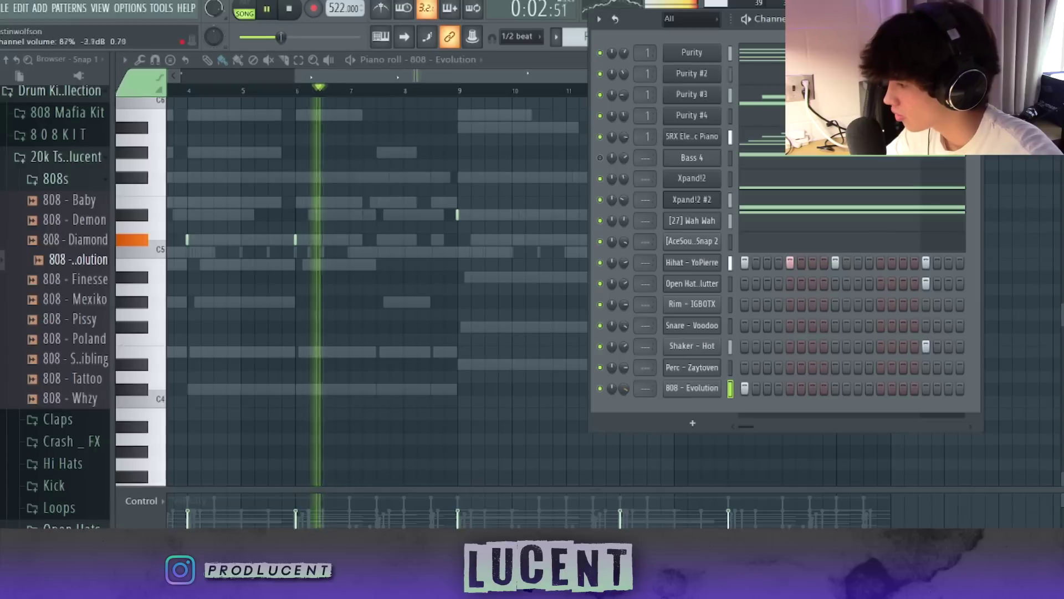